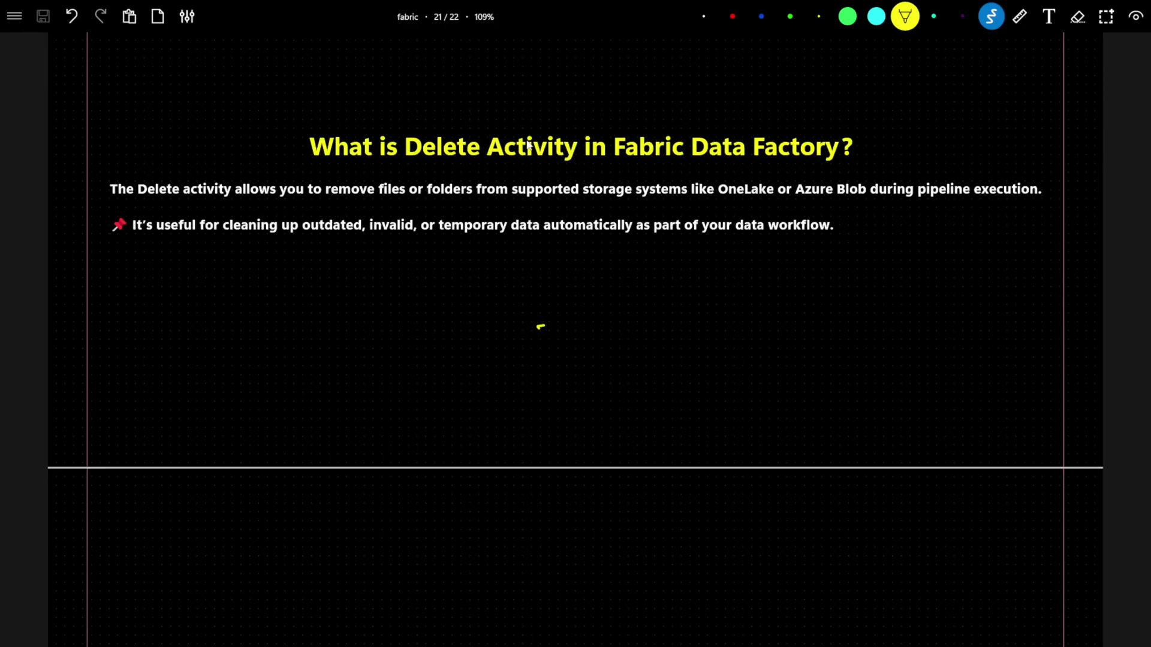
# Step: Write 'Delete → File/Folder' in yellow pen beneath the slide text
pyautogui.moveTo(411, 122); pyautogui.dragTo(511, 122)
pyautogui.moveTo(336, 285); pyautogui.dragTo(338, 305)
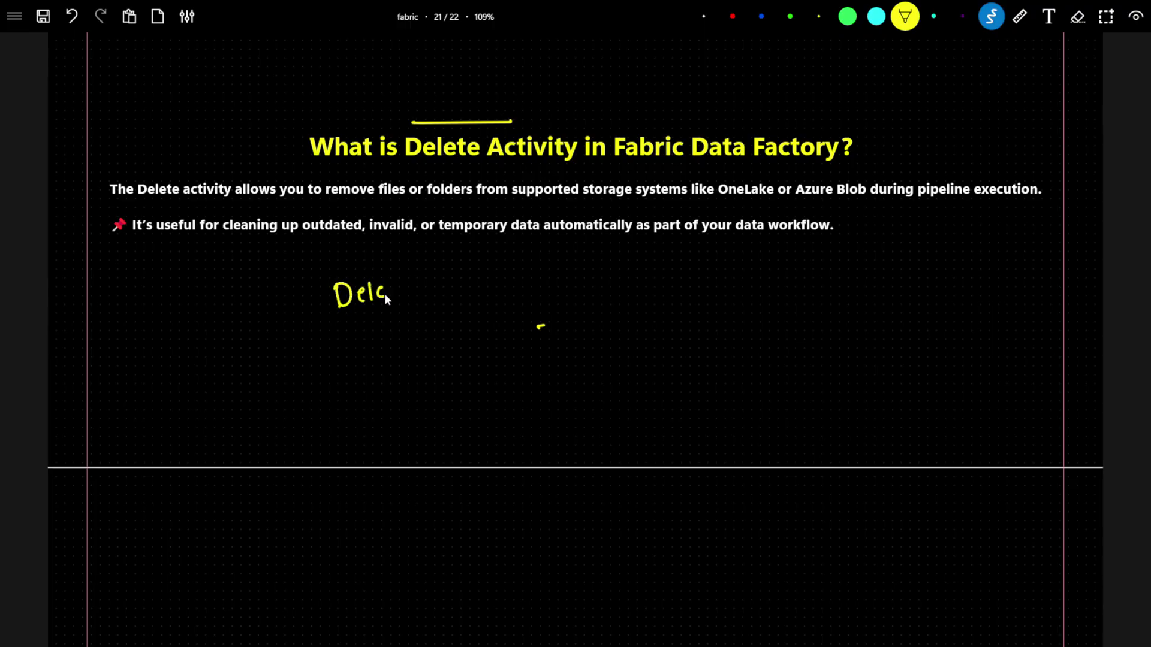
pyautogui.moveTo(445, 277)
pyautogui.mouseDown()
pyautogui.moveTo(483, 286)
pyautogui.moveTo(498, 275)
pyautogui.mouseUp()
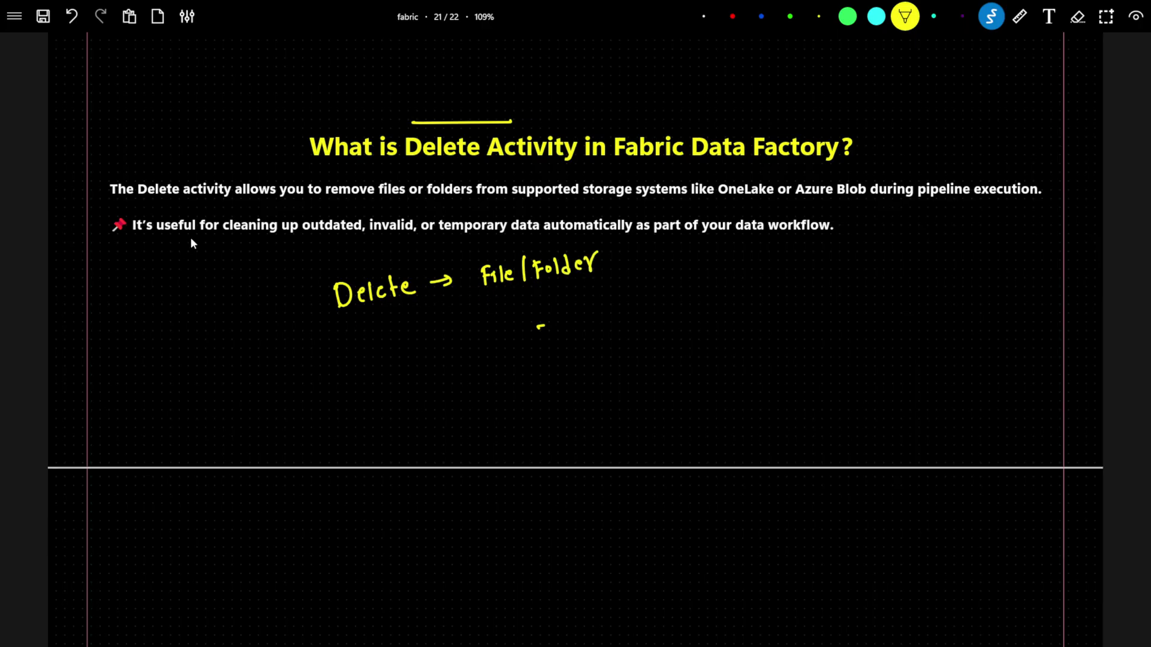
# Step: Underline the cleanup phrases 'useful for', 'invalid', 'temporary' and 'as part of your'
pyautogui.moveTo(151, 239); pyautogui.dragTo(232, 238)
pyautogui.moveTo(387, 240); pyautogui.dragTo(520, 238)
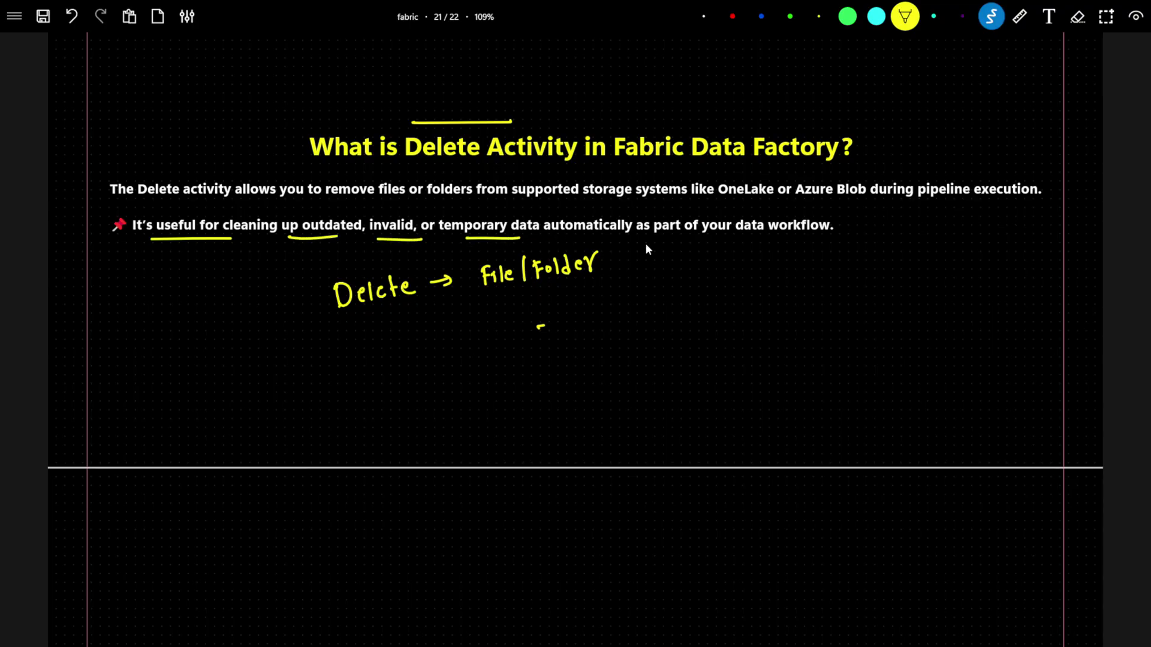
pyautogui.moveTo(644, 241); pyautogui.dragTo(737, 241)
pyautogui.moveTo(115, 340); pyautogui.dragTo(113, 357)
# Step: Sketch S3 with an arrow to Copy, labelling the destination OneLake
pyautogui.moveTo(470, 366); pyautogui.dragTo(459, 384)
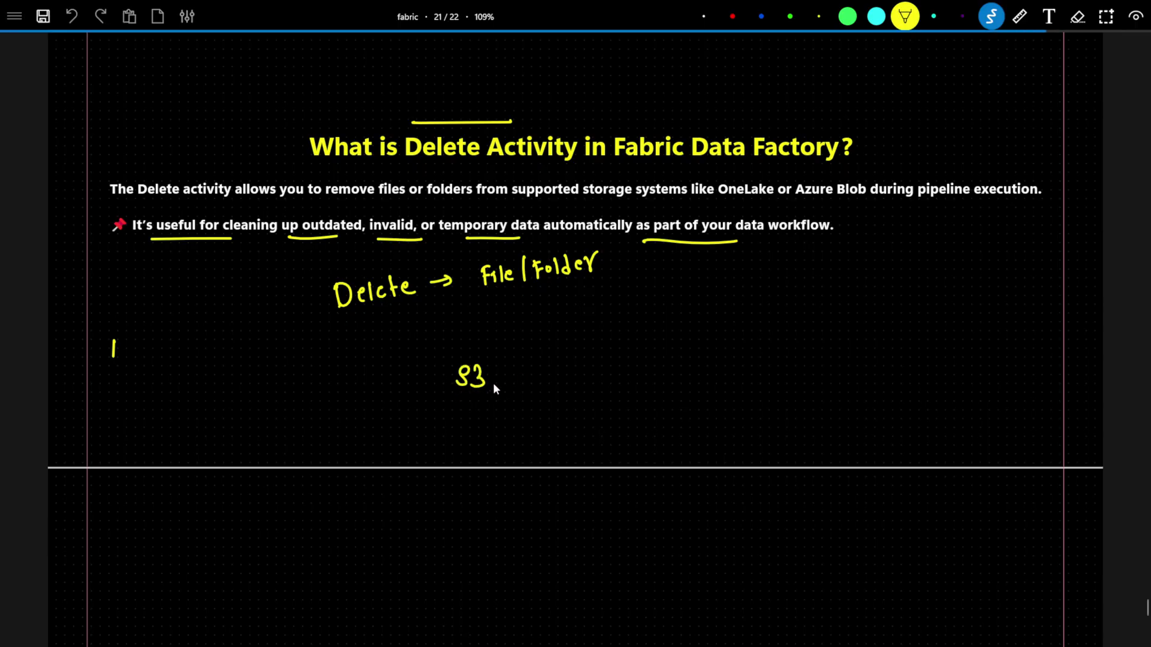
pyautogui.moveTo(539, 373)
pyautogui.mouseDown()
pyautogui.moveTo(541, 384)
pyautogui.moveTo(683, 365)
pyautogui.mouseUp()
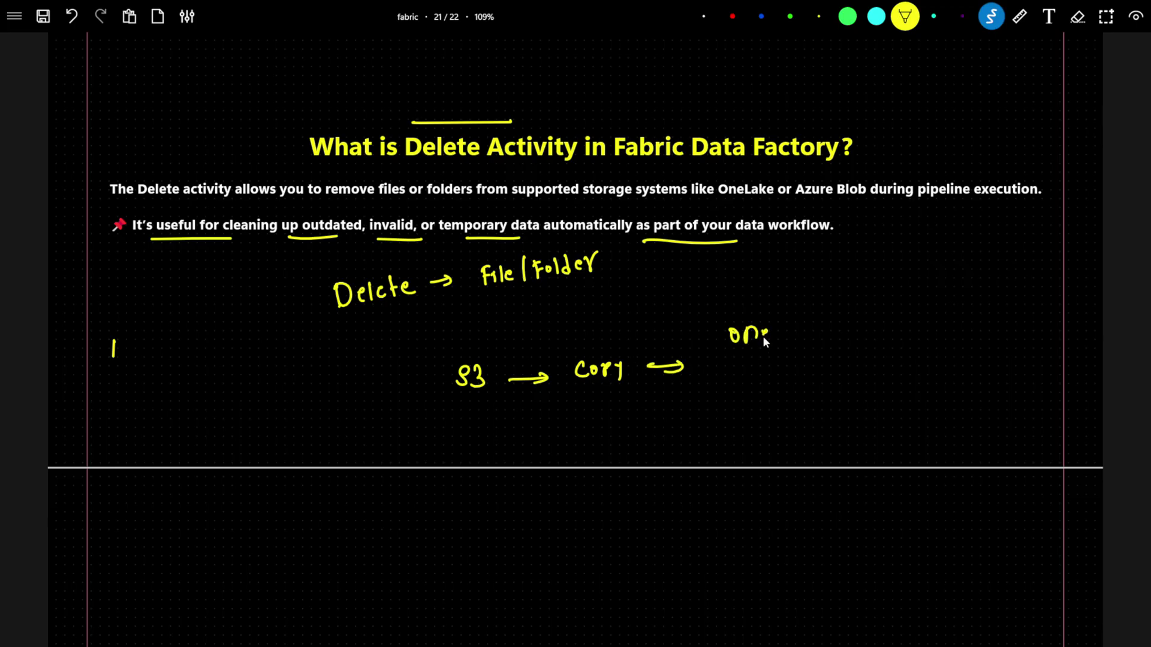
pyautogui.moveTo(787, 337); pyautogui.dragTo(802, 331)
# Step: Draw the Bronze box under OneLake and write '1st Day' below the divider
pyautogui.moveTo(840, 381); pyautogui.dragTo(754, 387)
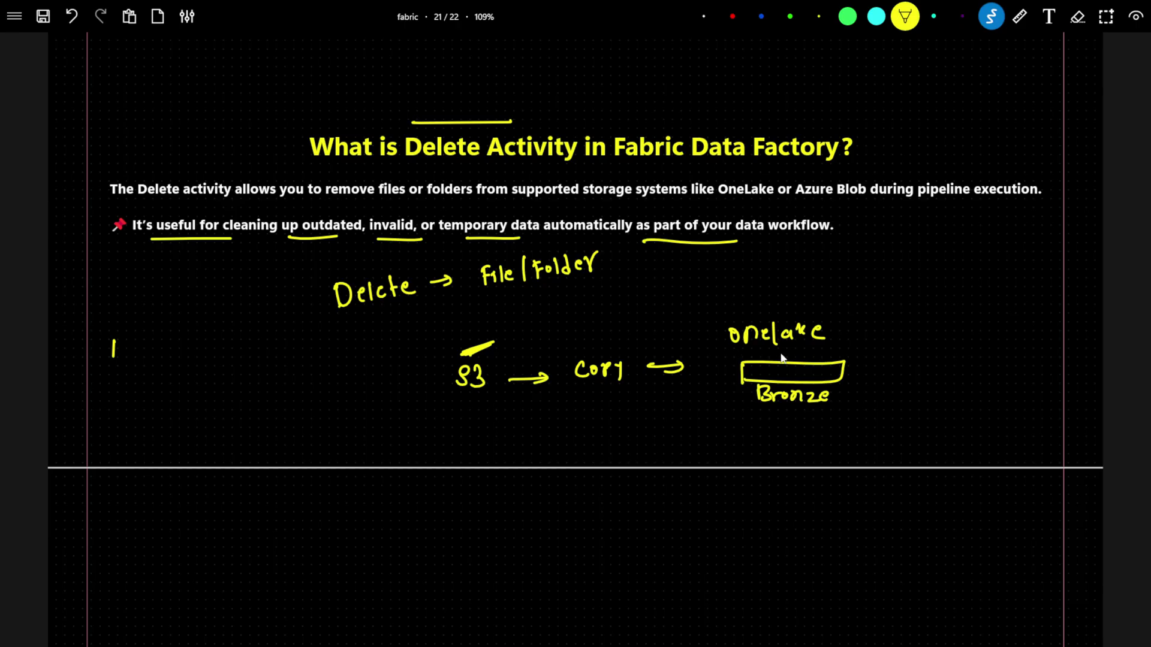
pyautogui.moveTo(844, 378); pyautogui.dragTo(847, 375)
pyautogui.moveTo(786, 374); pyautogui.dragTo(769, 369)
pyautogui.moveTo(451, 499); pyautogui.dragTo(462, 517)
pyautogui.moveTo(463, 354)
pyautogui.mouseDown()
pyautogui.moveTo(511, 339)
pyautogui.moveTo(498, 342)
pyautogui.mouseUp()
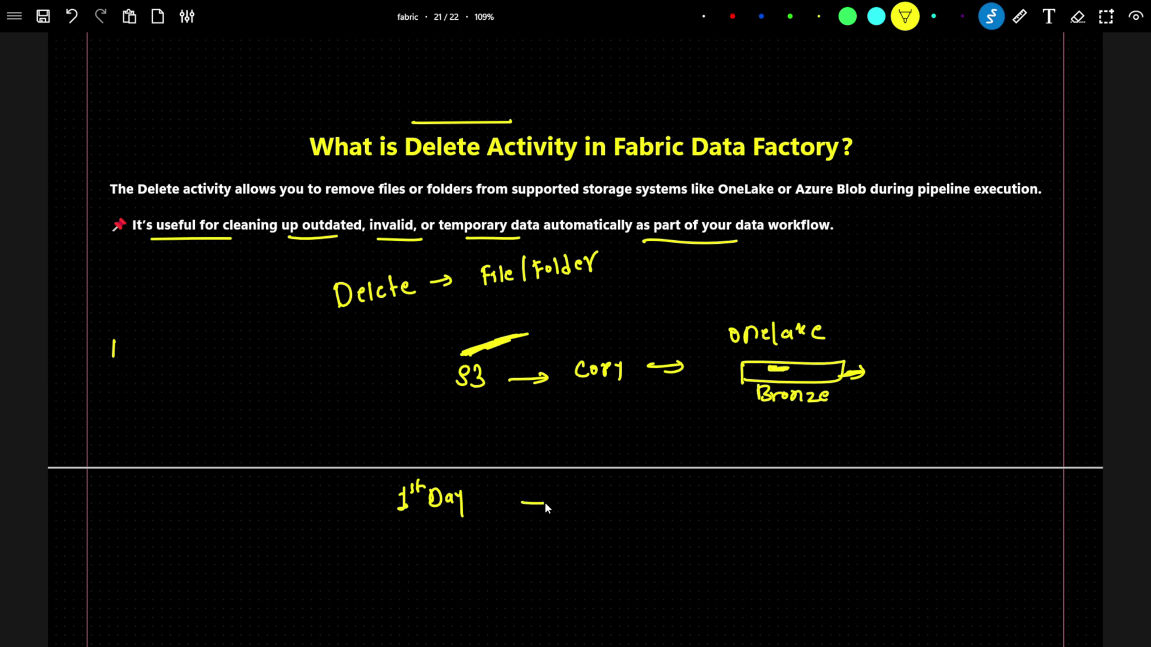
# Step: Add the 1st Day Bronze box and a 2nd Day Clean-up box arrowing to a fresh box
pyautogui.moveTo(585, 486)
pyautogui.mouseDown()
pyautogui.moveTo(683, 509)
pyautogui.moveTo(592, 514)
pyautogui.moveTo(597, 501)
pyautogui.moveTo(632, 510)
pyautogui.moveTo(672, 486)
pyautogui.mouseUp()
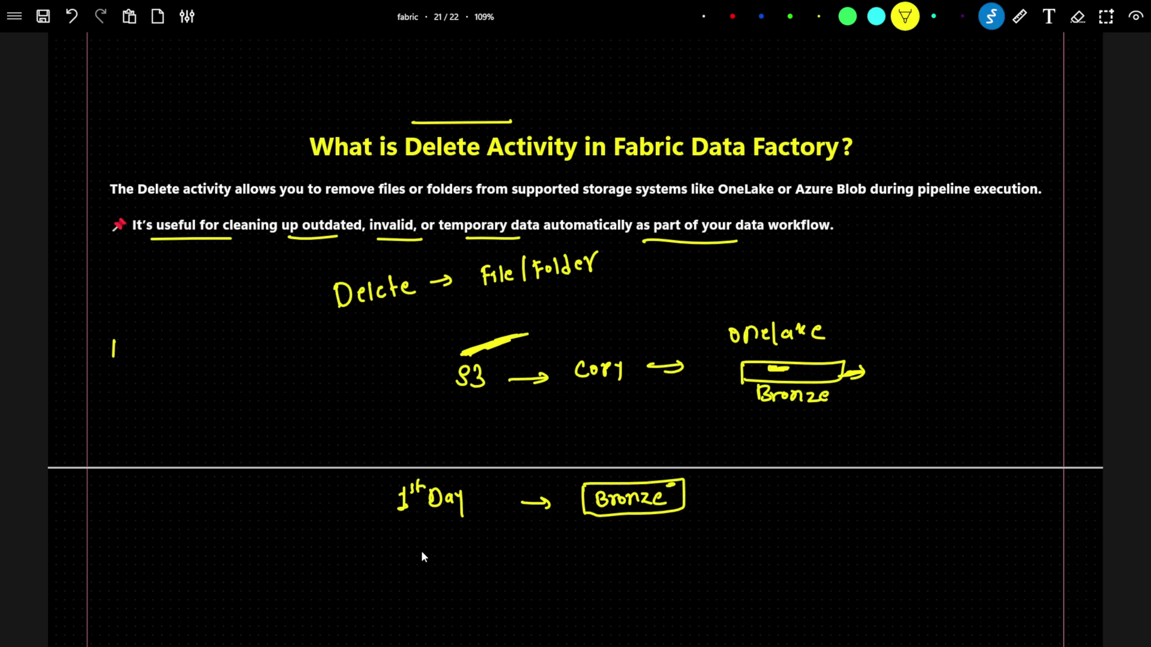
pyautogui.moveTo(417, 549); pyautogui.dragTo(461, 552)
pyautogui.moveTo(593, 548)
pyautogui.mouseDown()
pyautogui.moveTo(701, 533)
pyautogui.moveTo(696, 564)
pyautogui.moveTo(596, 558)
pyautogui.moveTo(643, 548)
pyautogui.mouseUp()
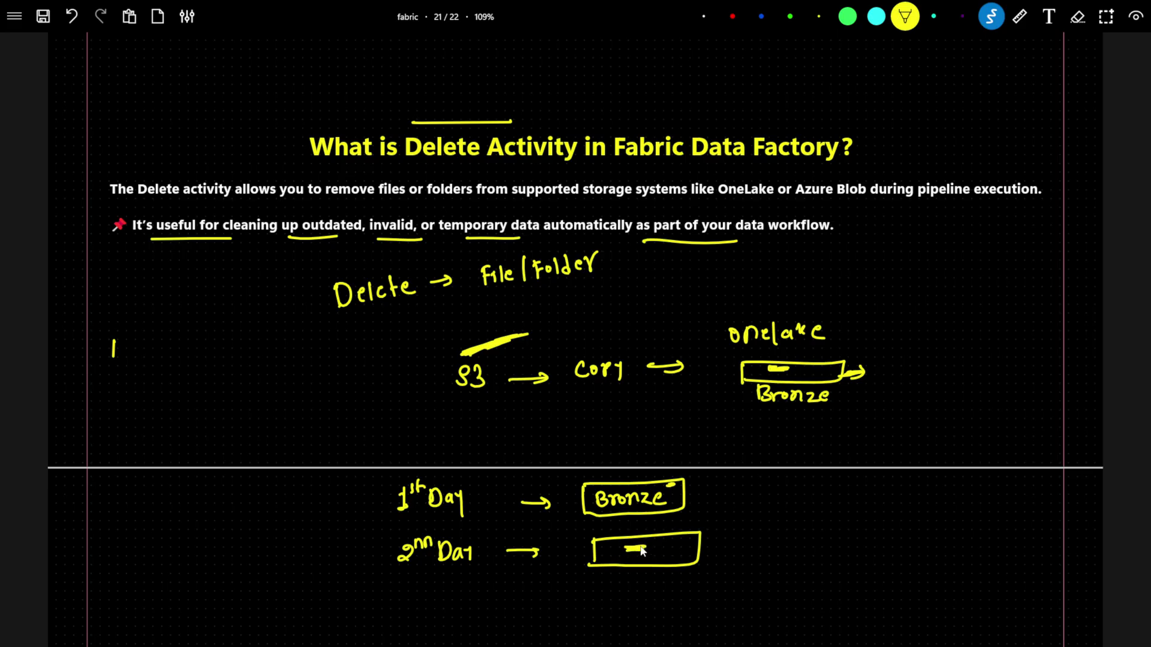
pyautogui.moveTo(642, 549)
pyautogui.mouseDown()
pyautogui.moveTo(711, 515)
pyautogui.moveTo(775, 505)
pyautogui.mouseUp()
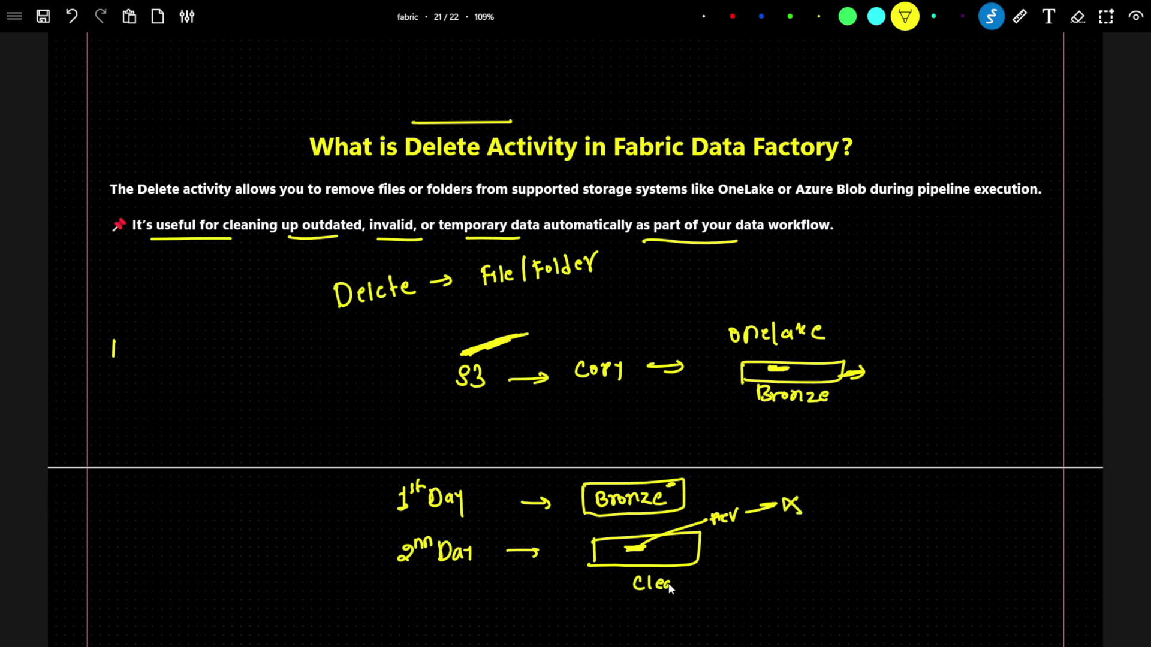
pyautogui.moveTo(695, 586); pyautogui.dragTo(698, 578)
pyautogui.moveTo(826, 535); pyautogui.dragTo(824, 567)
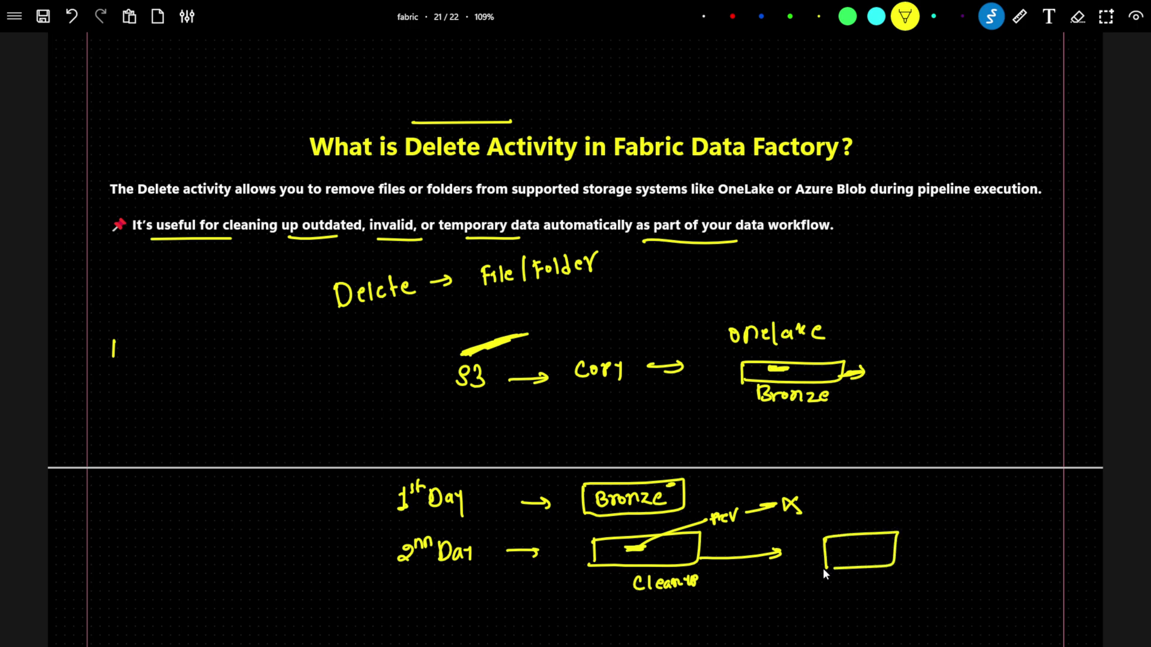
# Step: On page 22, draw a Bronze box labelled Delete
pyautogui.scroll(-5, 823, 546)
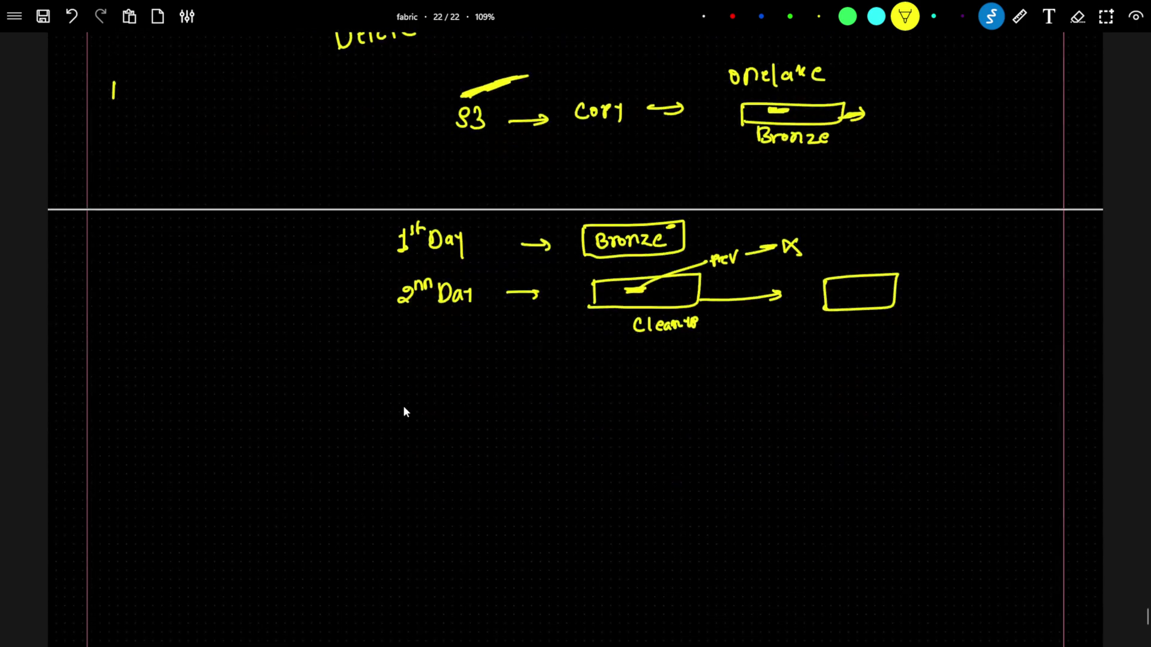
pyautogui.moveTo(422, 418); pyautogui.dragTo(434, 423)
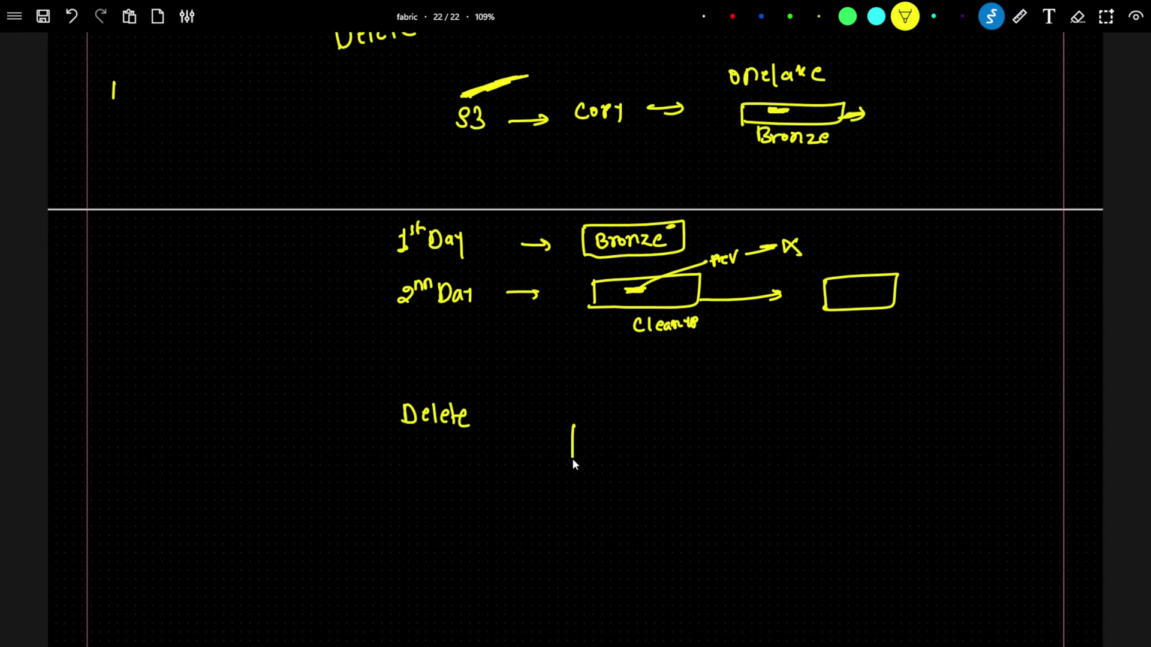
pyautogui.moveTo(574, 422)
pyautogui.mouseDown()
pyautogui.moveTo(662, 421)
pyautogui.moveTo(652, 456)
pyautogui.moveTo(565, 454)
pyautogui.mouseUp()
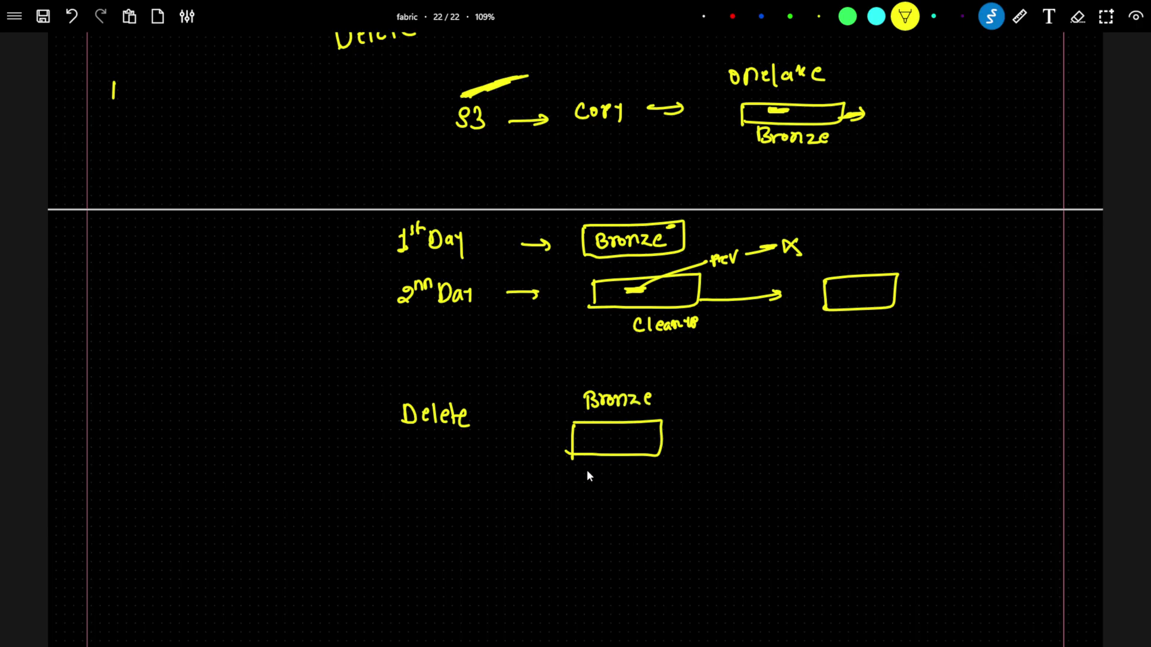
pyautogui.moveTo(596, 474); pyautogui.dragTo(604, 478)
pyautogui.moveTo(607, 465)
pyautogui.mouseDown()
pyautogui.moveTo(638, 475)
pyautogui.moveTo(623, 480)
pyautogui.moveTo(653, 481)
pyautogui.mouseUp()
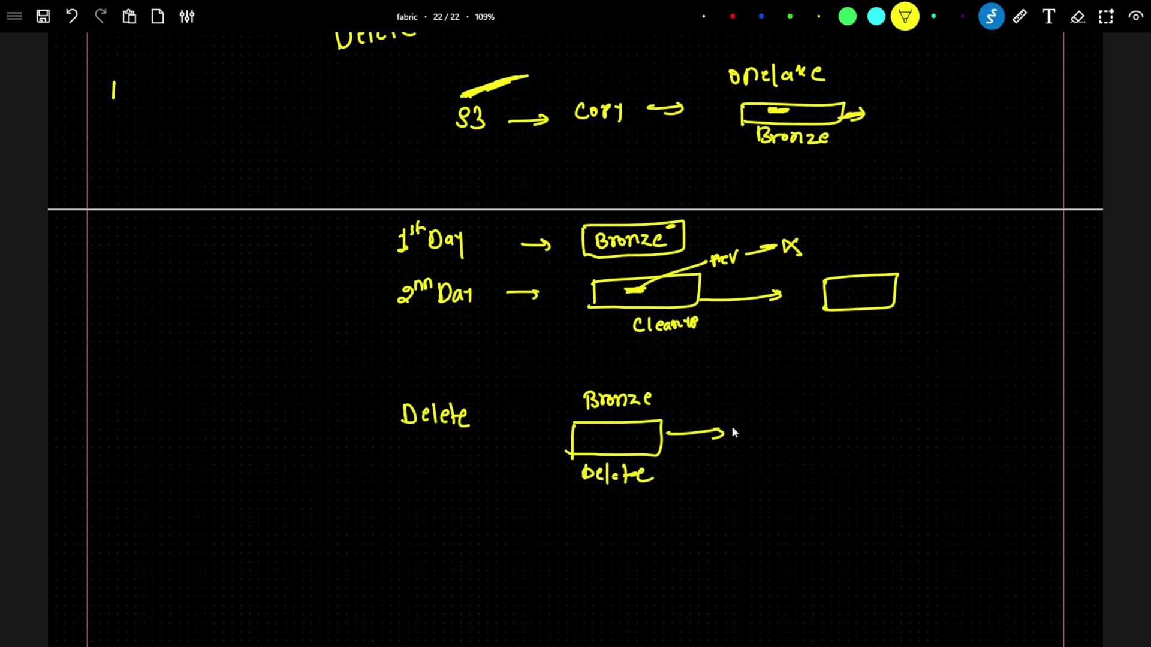
# Step: Draw the Copy box, highlight 'Delete', and switch to the Fabric lakehouse in the browser
pyautogui.moveTo(740, 413)
pyautogui.mouseDown()
pyautogui.moveTo(833, 427)
pyautogui.moveTo(745, 447)
pyautogui.mouseUp()
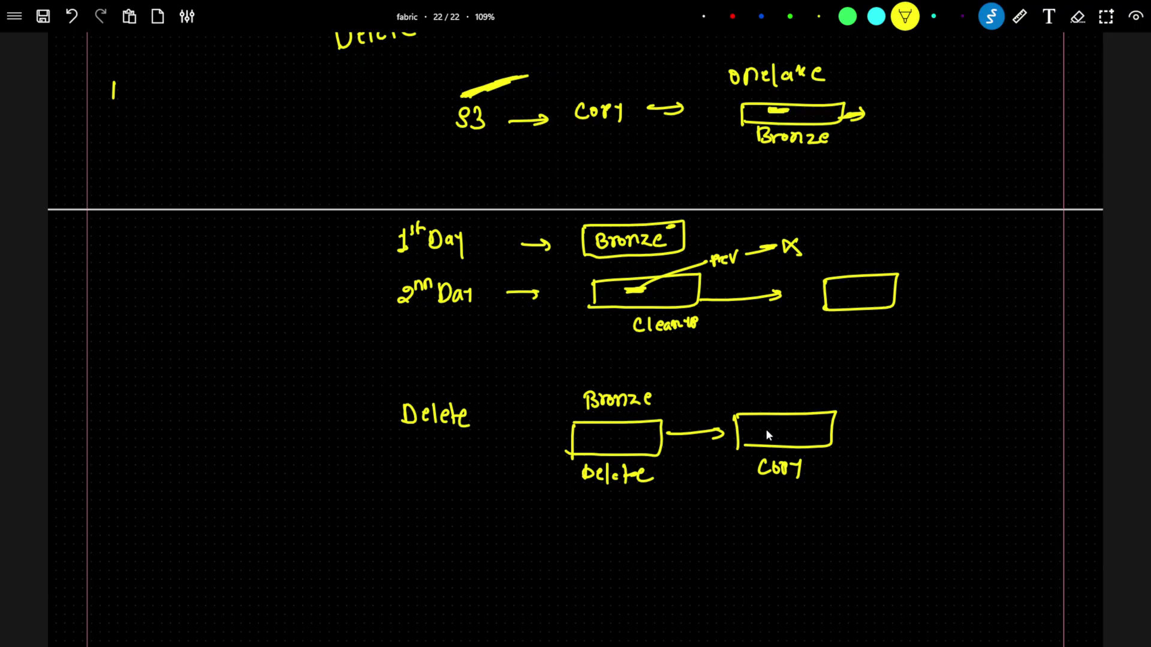
pyautogui.moveTo(760, 425)
pyautogui.mouseDown()
pyautogui.moveTo(790, 425)
pyautogui.moveTo(777, 426)
pyautogui.mouseUp()
pyautogui.moveTo(466, 441)
pyautogui.mouseDown()
pyautogui.moveTo(378, 446)
pyautogui.moveTo(488, 440)
pyautogui.mouseUp()
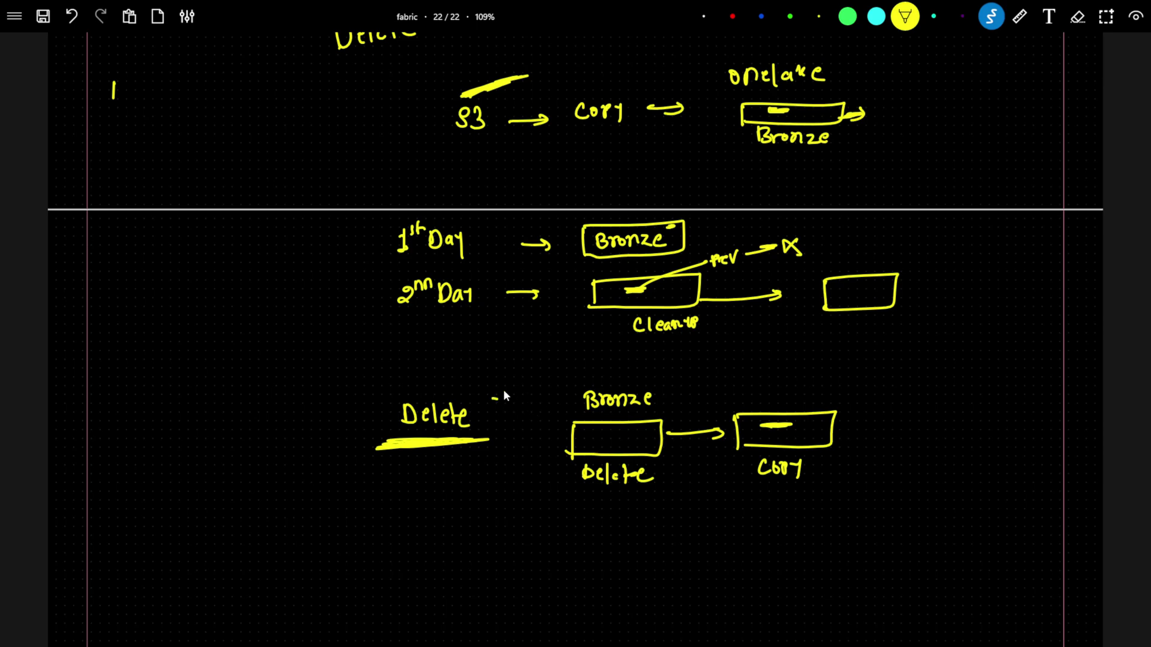
pyautogui.hotkey('alt', 'Tab')
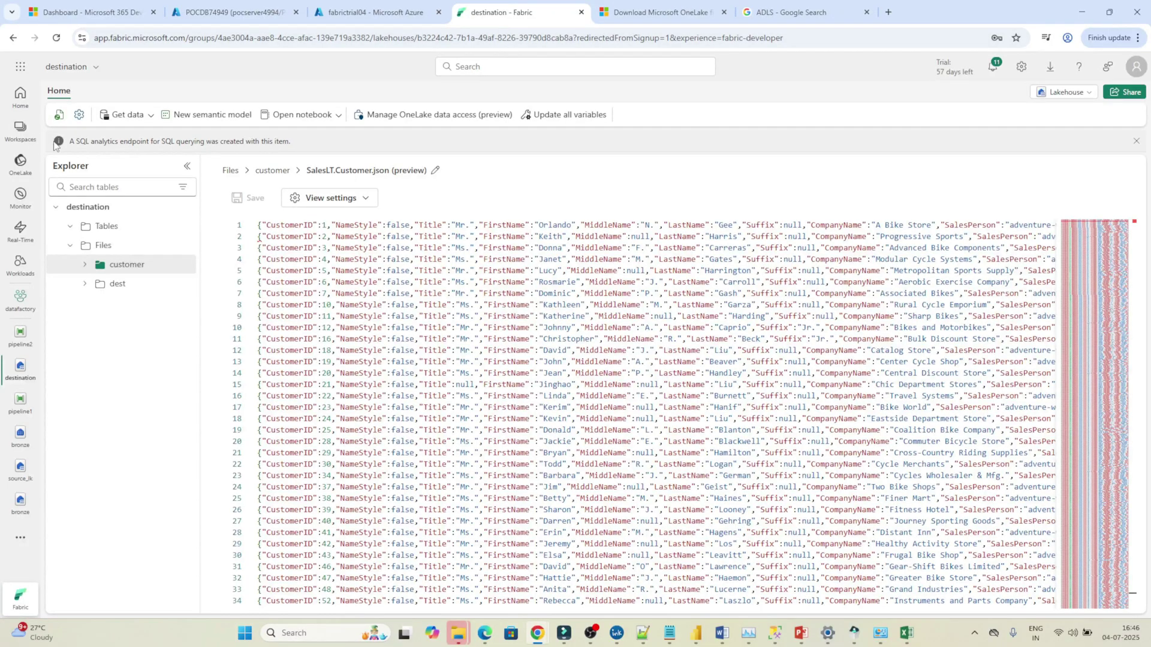
# Step: Confirm the destination lakehouse's customer folder holds SalesLT.Customer.json, then return to datafactory
pyautogui.click(21, 130)
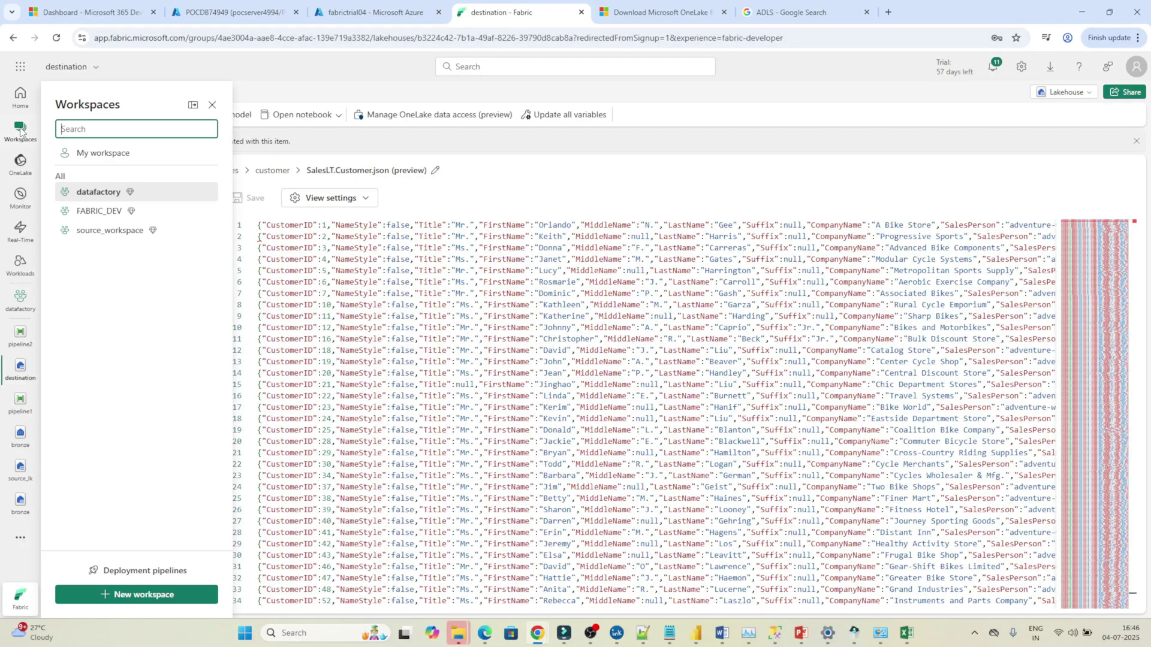
pyautogui.click(99, 193)
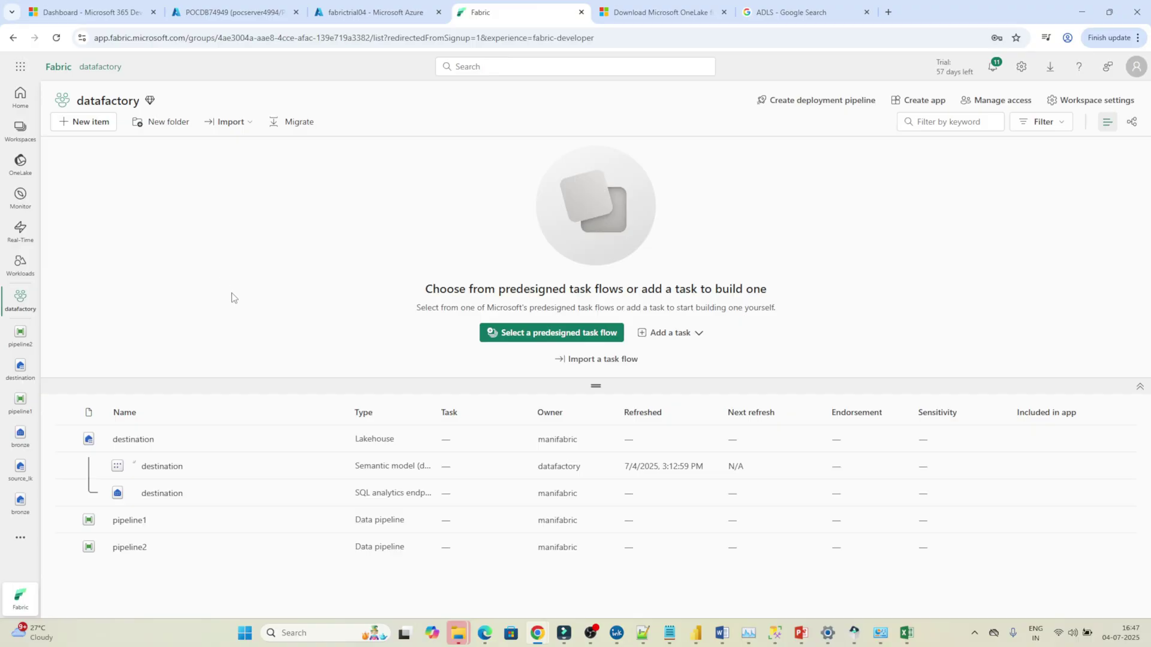
pyautogui.click(132, 442)
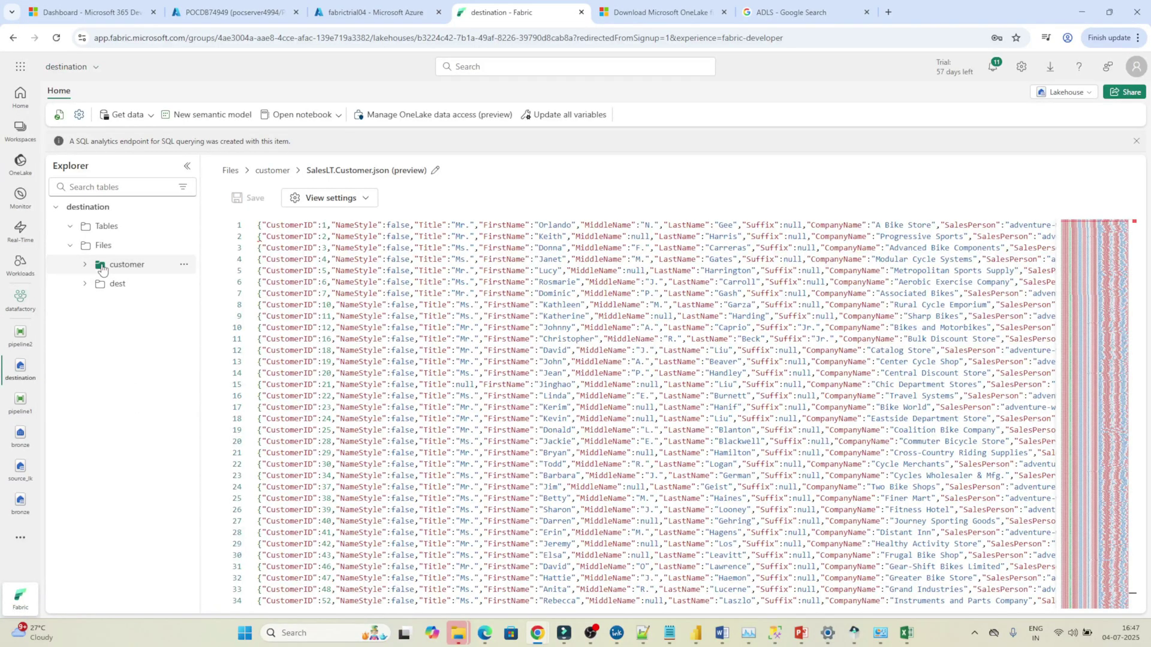
pyautogui.click(119, 267)
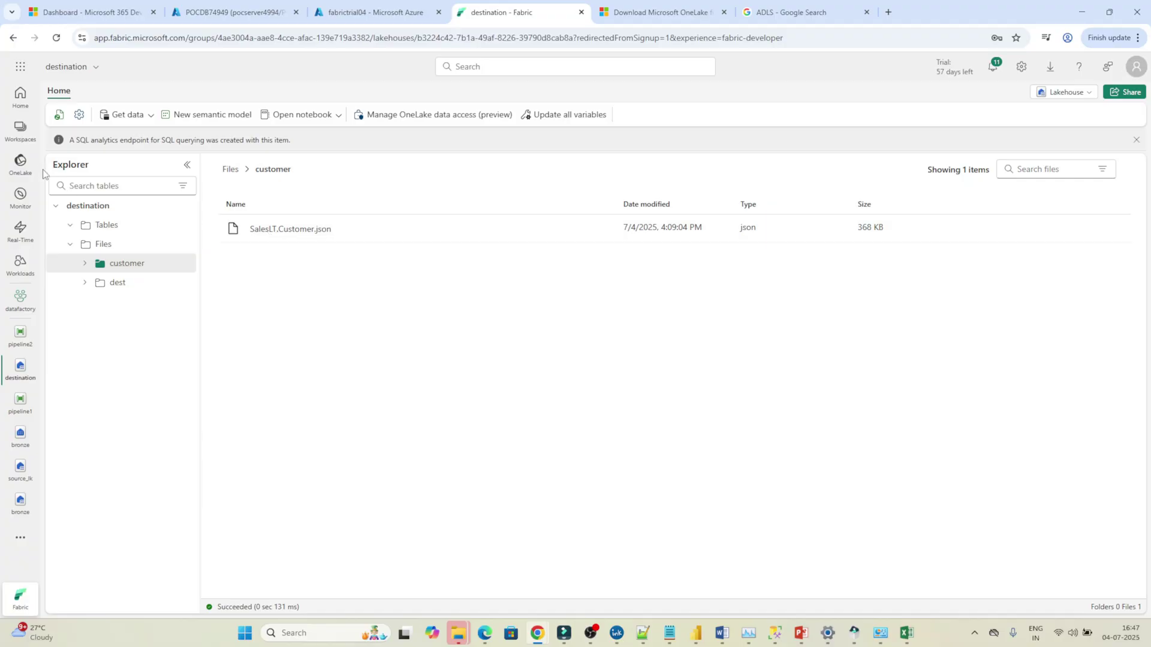
pyautogui.click(24, 139)
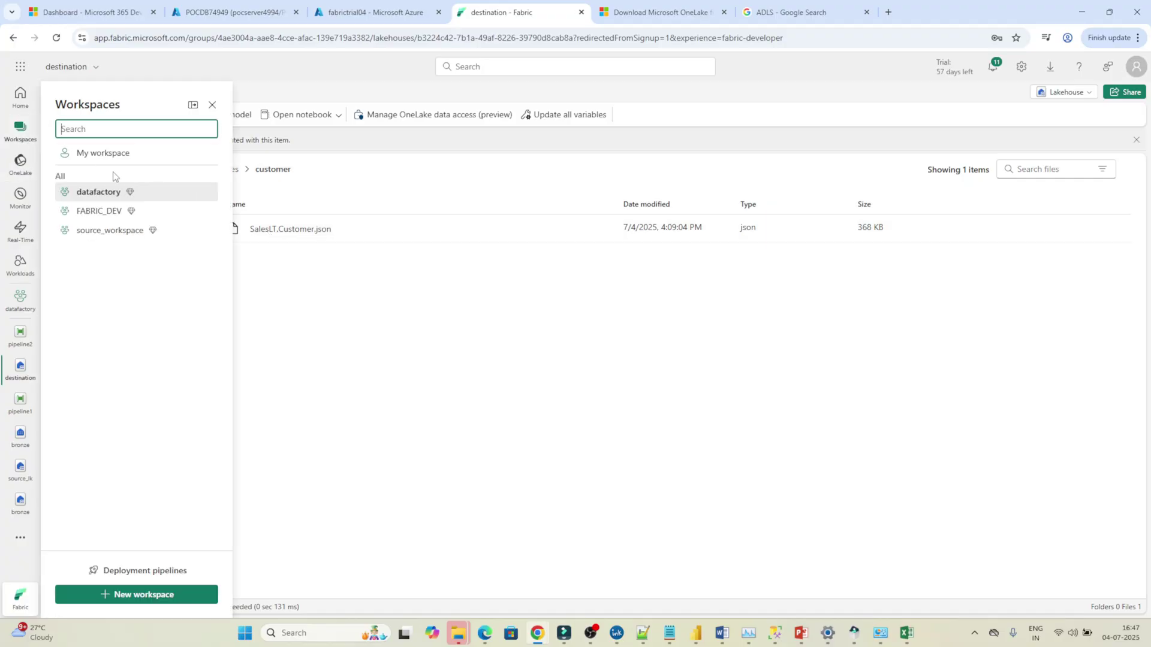
pyautogui.click(92, 189)
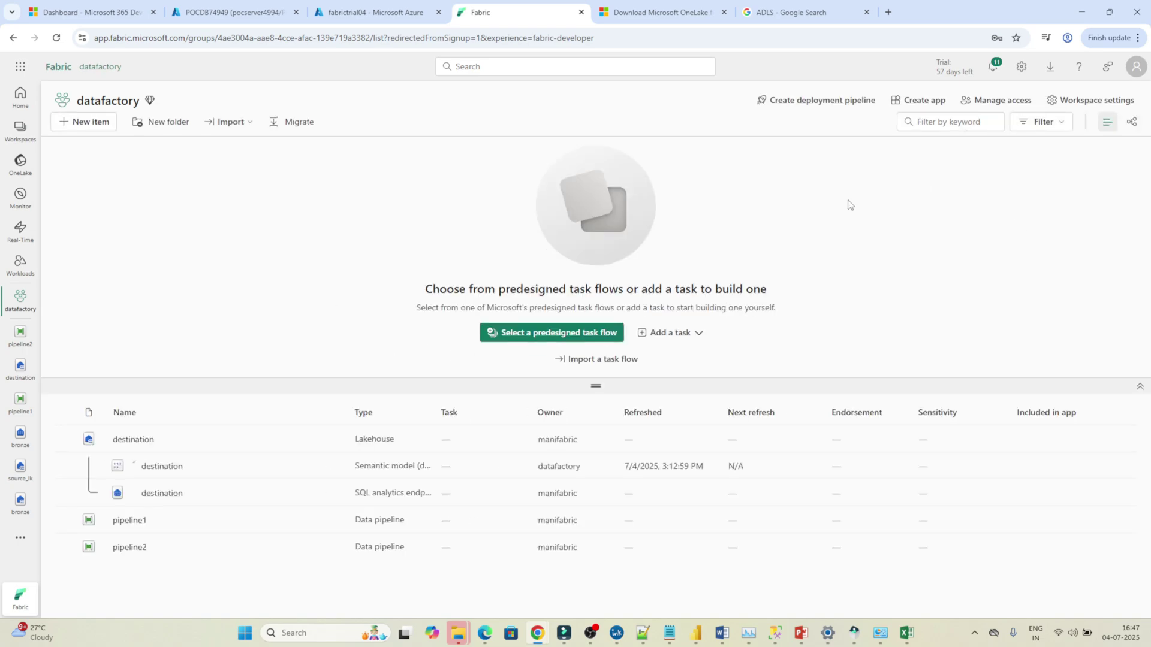
# Step: Create a Data pipeline item with the default name pipeline3
pyautogui.click(78, 122)
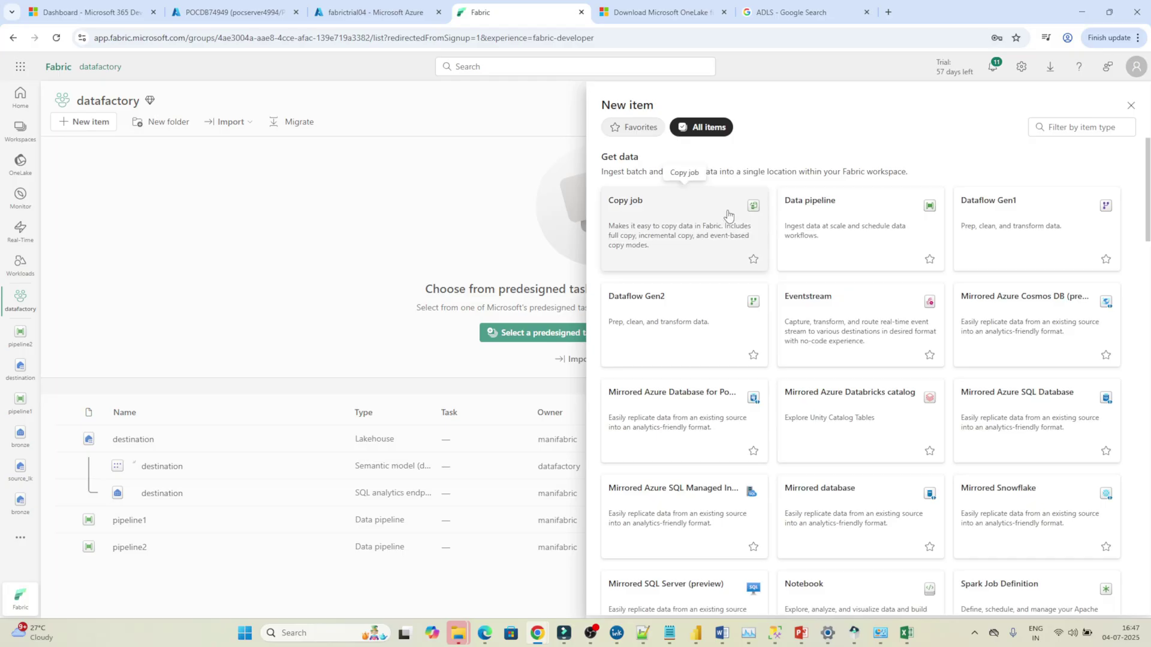
pyautogui.click(819, 214)
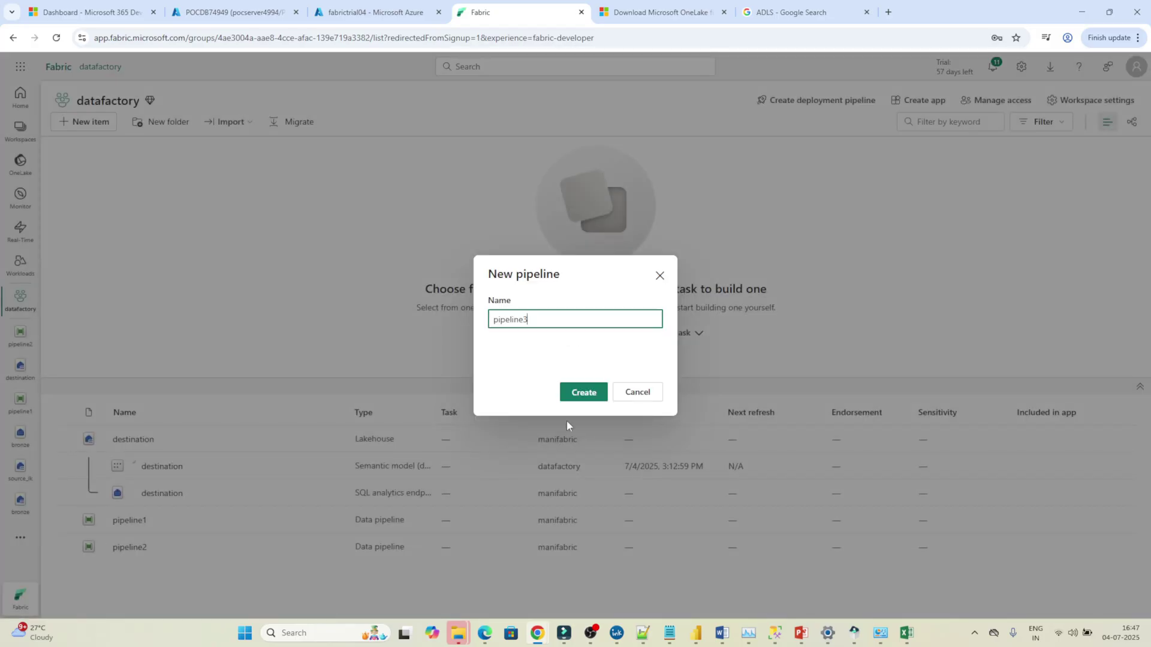
pyautogui.click(586, 395)
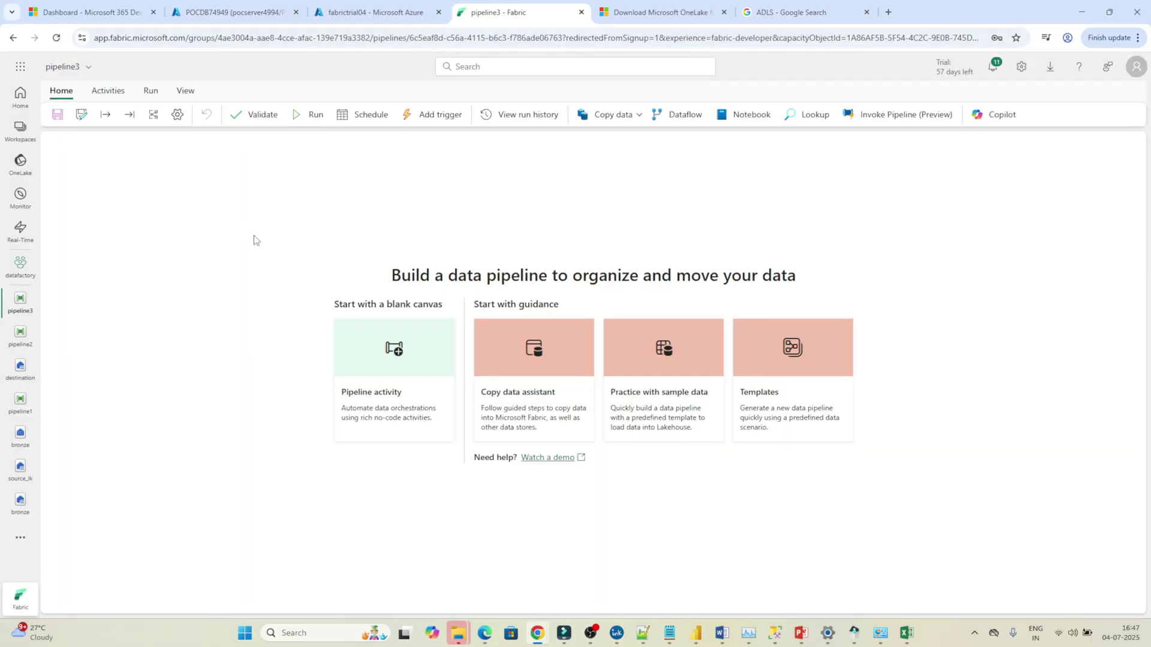
# Step: Add a Delete data activity, Delete data1, and place it at the canvas's top centre
pyautogui.click(111, 92)
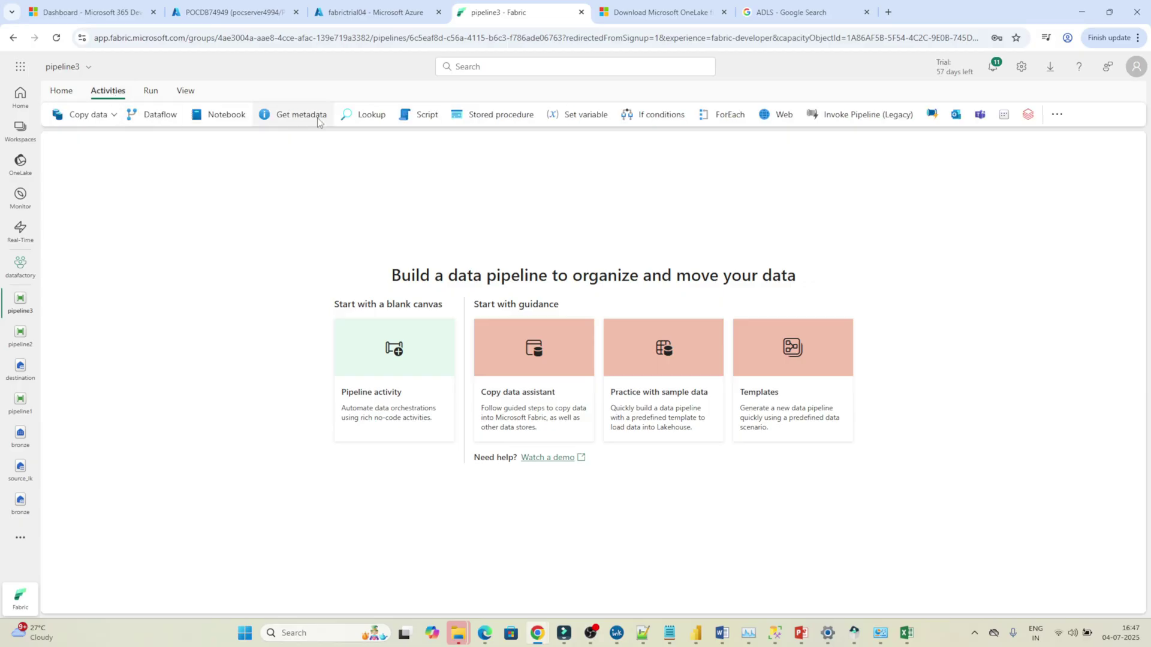
pyautogui.click(1058, 115)
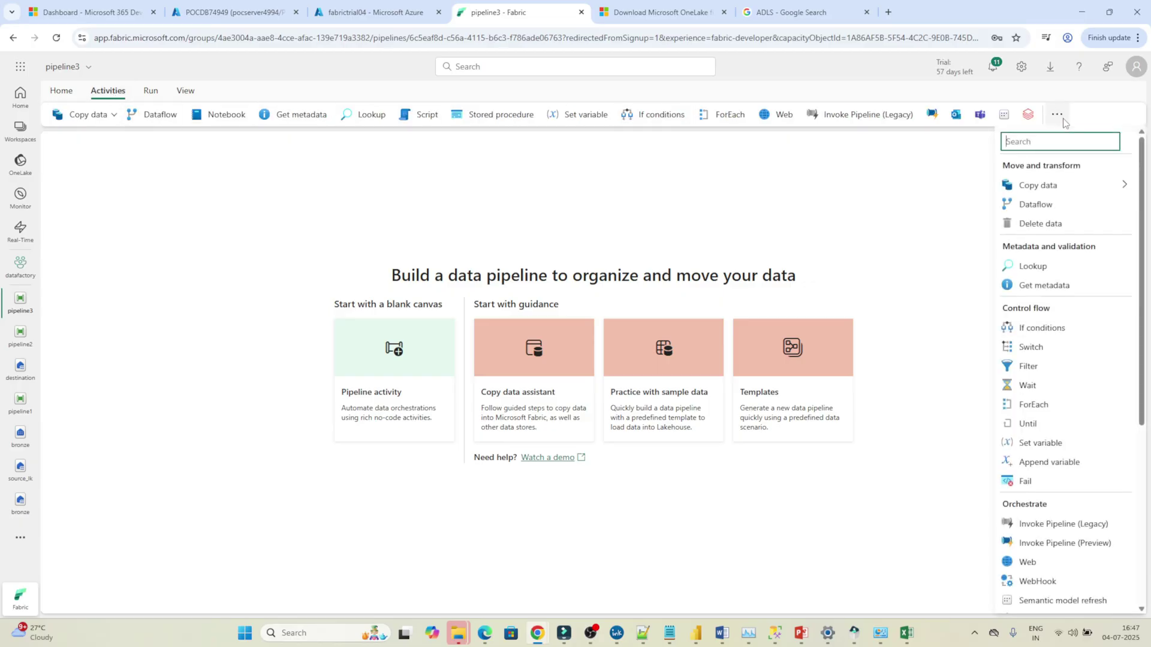
pyautogui.click(1031, 225)
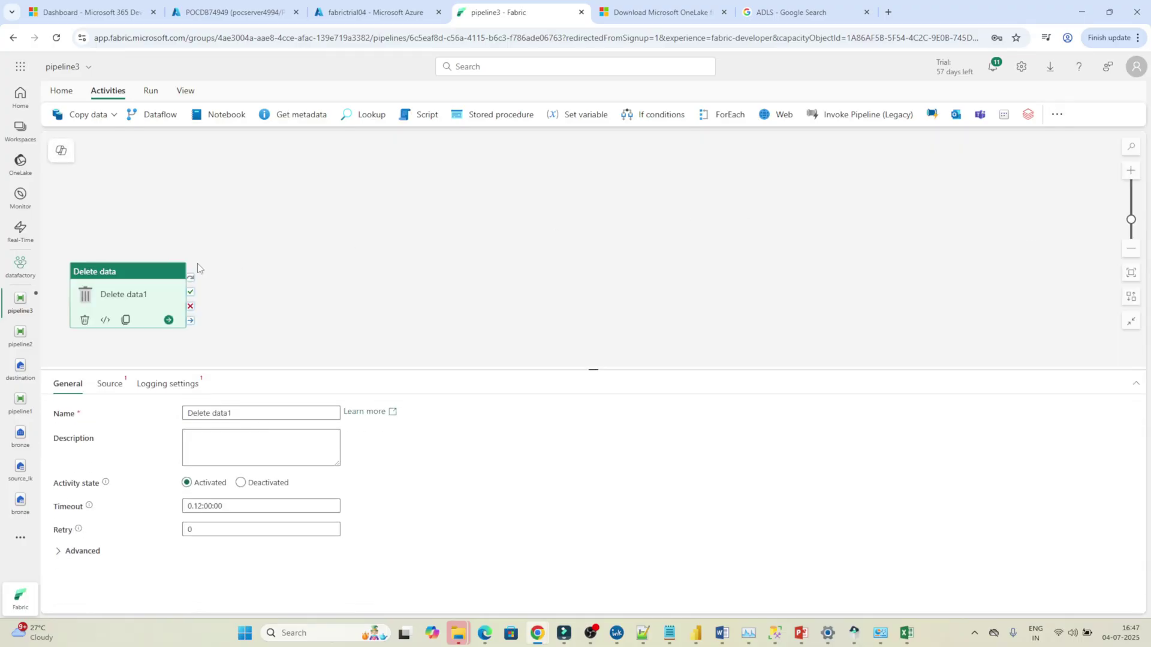
pyautogui.moveTo(119, 277); pyautogui.dragTo(427, 178)
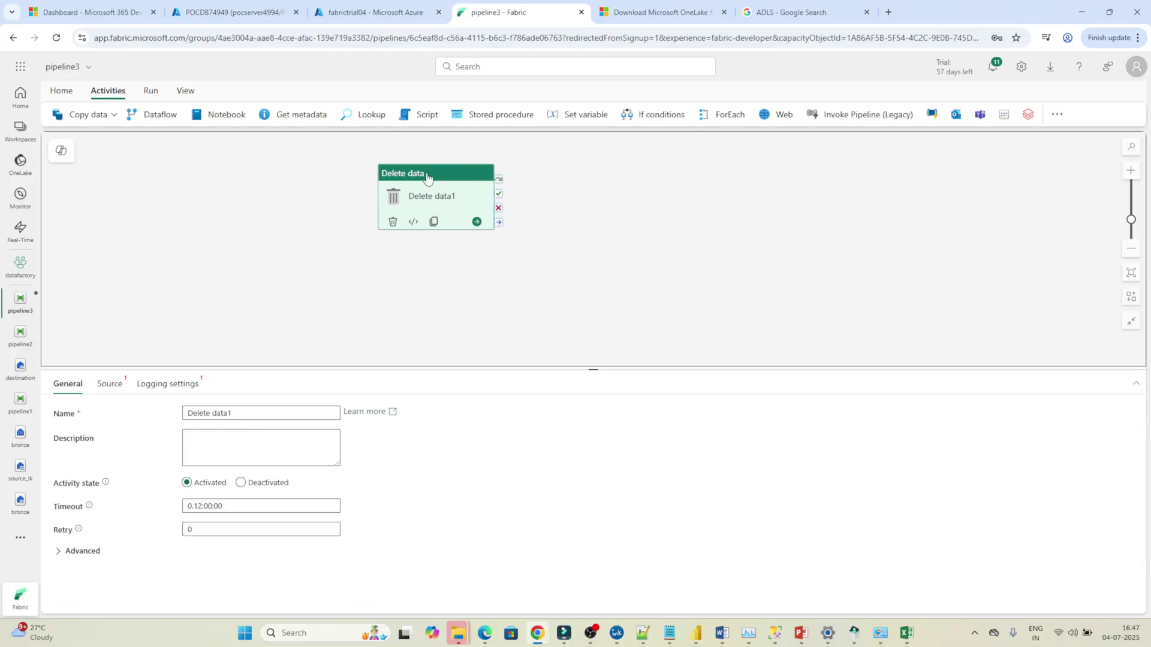
# Step: Connect Delete data1's source to the destination lakehouse via the OneLake catalog
pyautogui.click(108, 384)
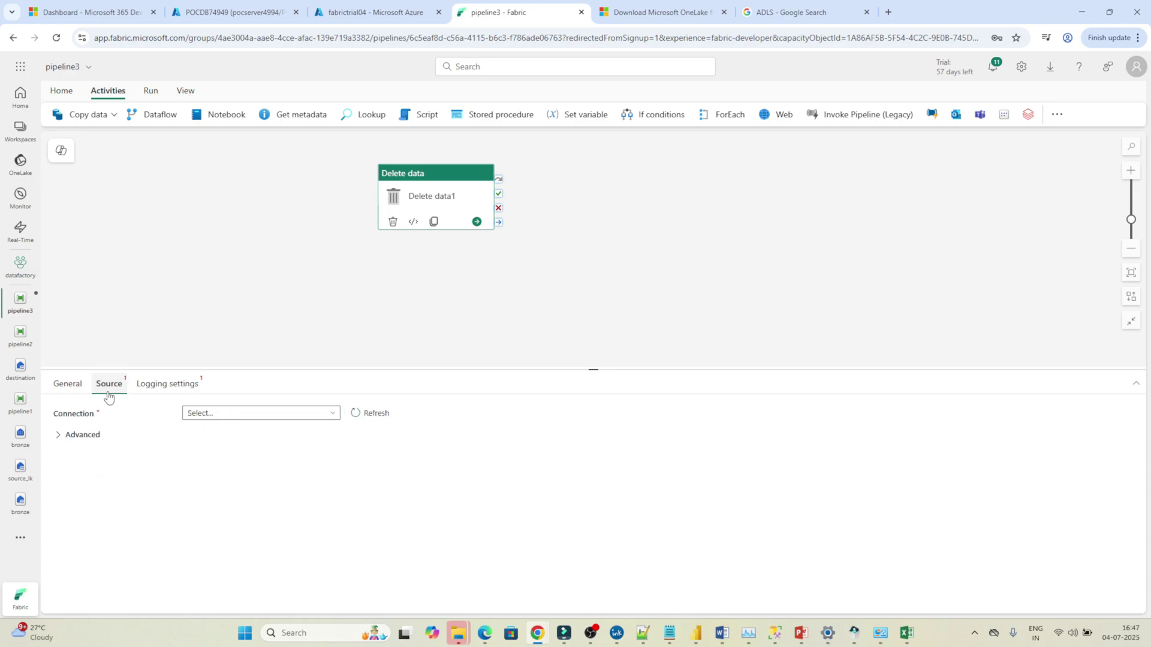
pyautogui.click(303, 414)
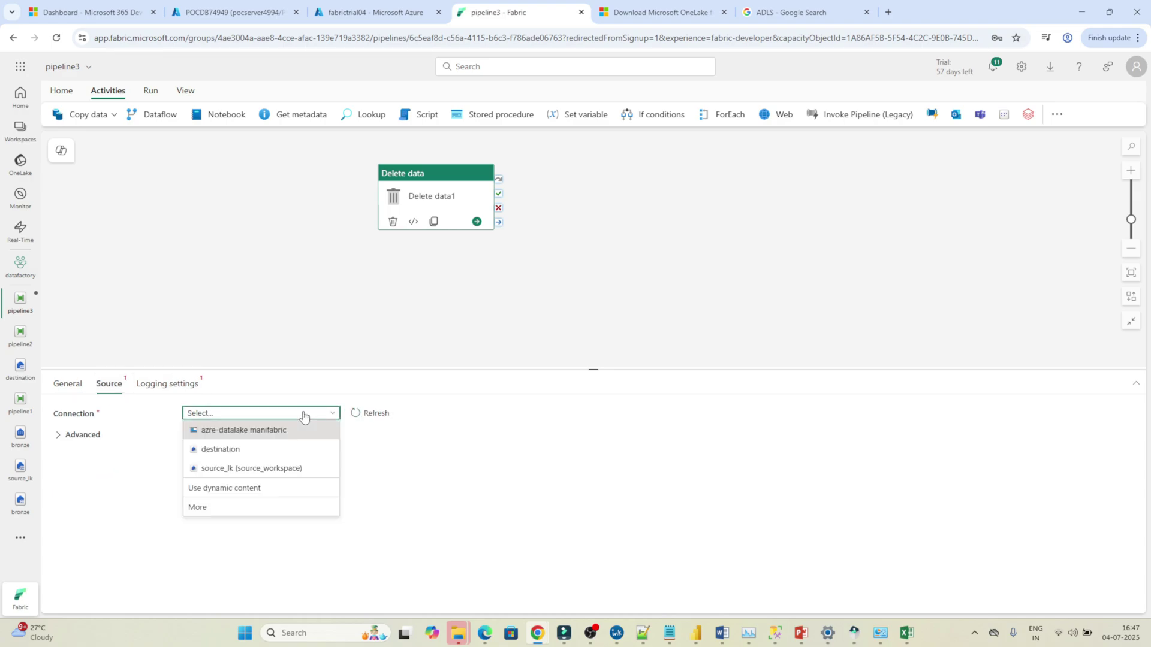
pyautogui.click(200, 509)
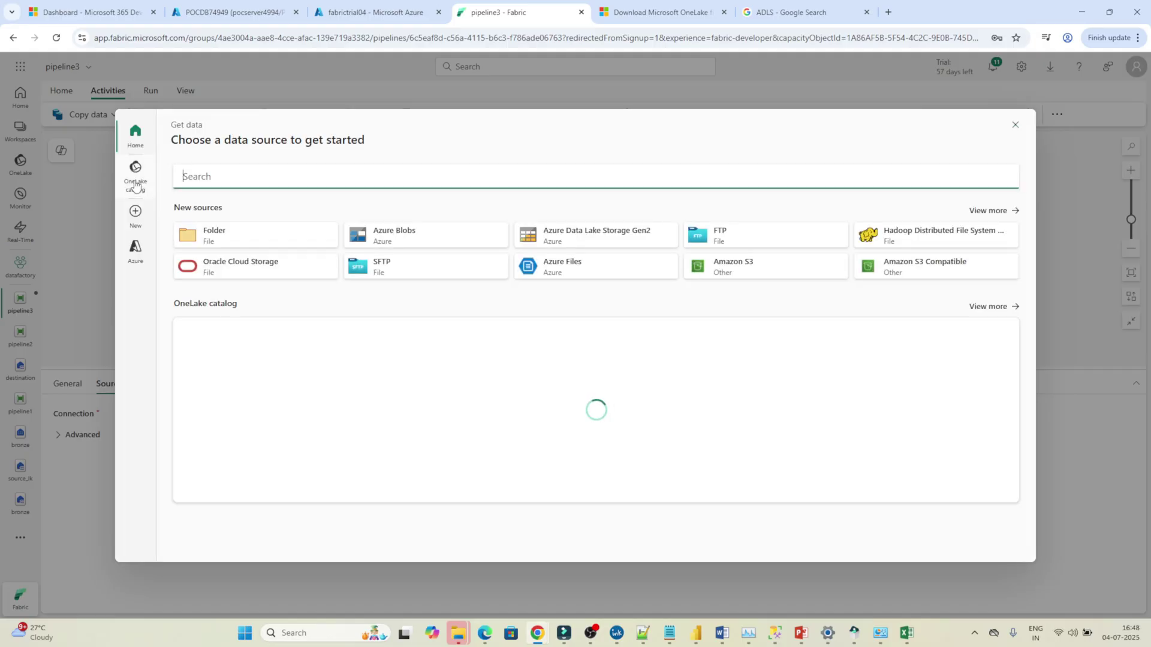
pyautogui.click(135, 186)
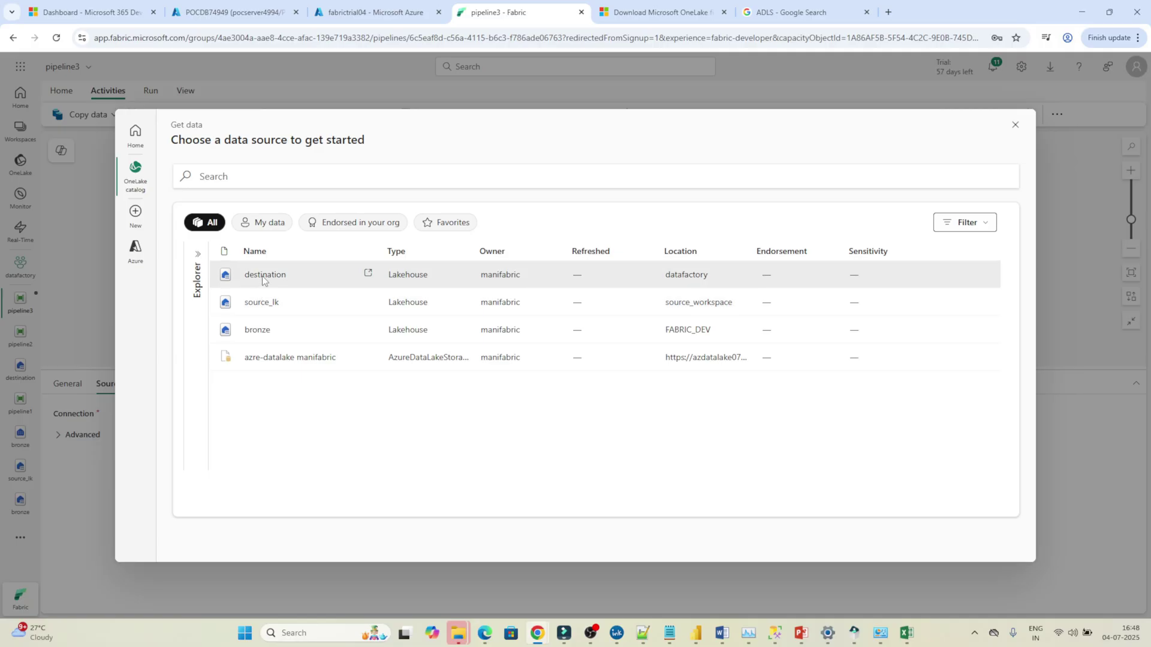
pyautogui.click(264, 277)
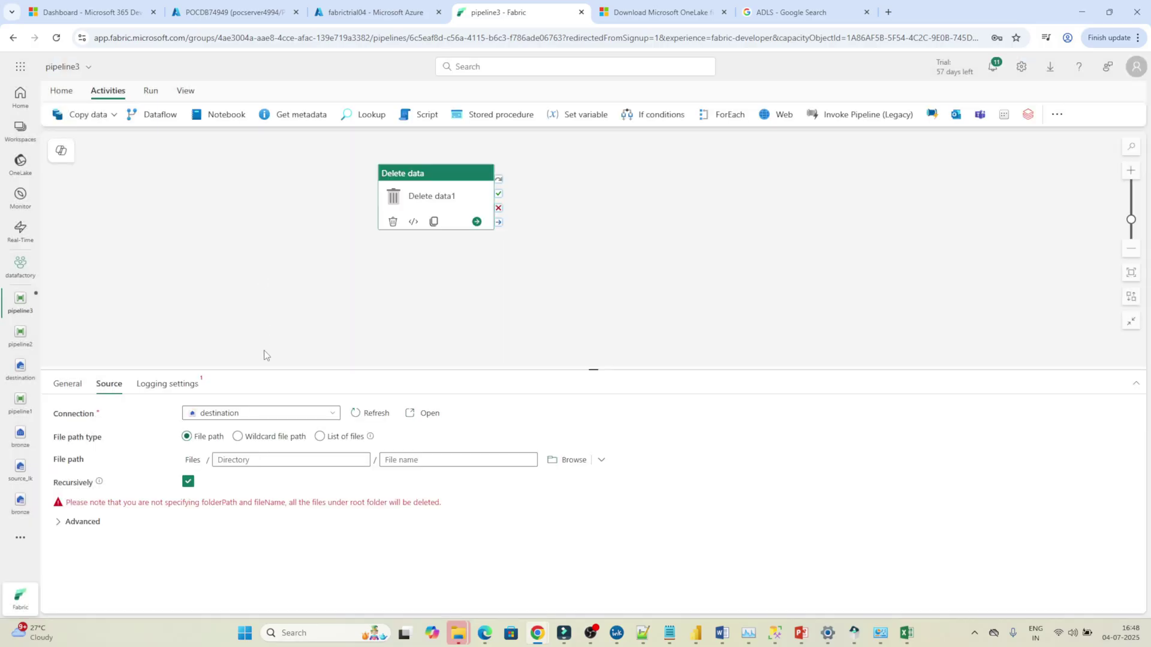
# Step: Set the source file path directory to the lakehouse's customer folder
pyautogui.click(258, 464)
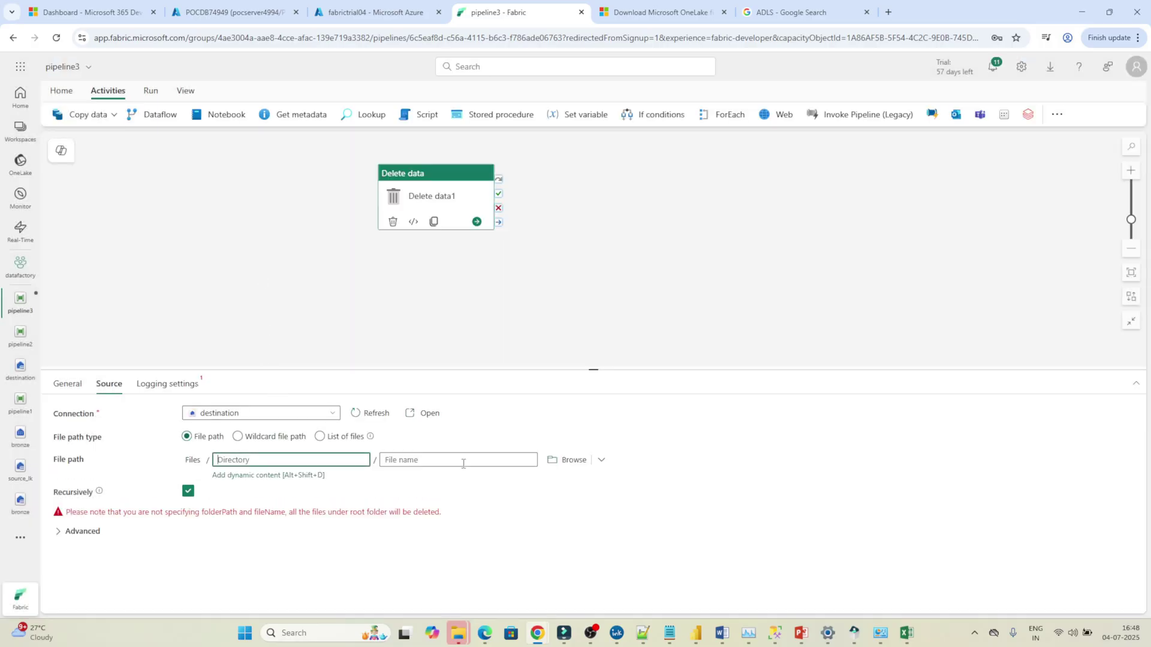
pyautogui.click(560, 465)
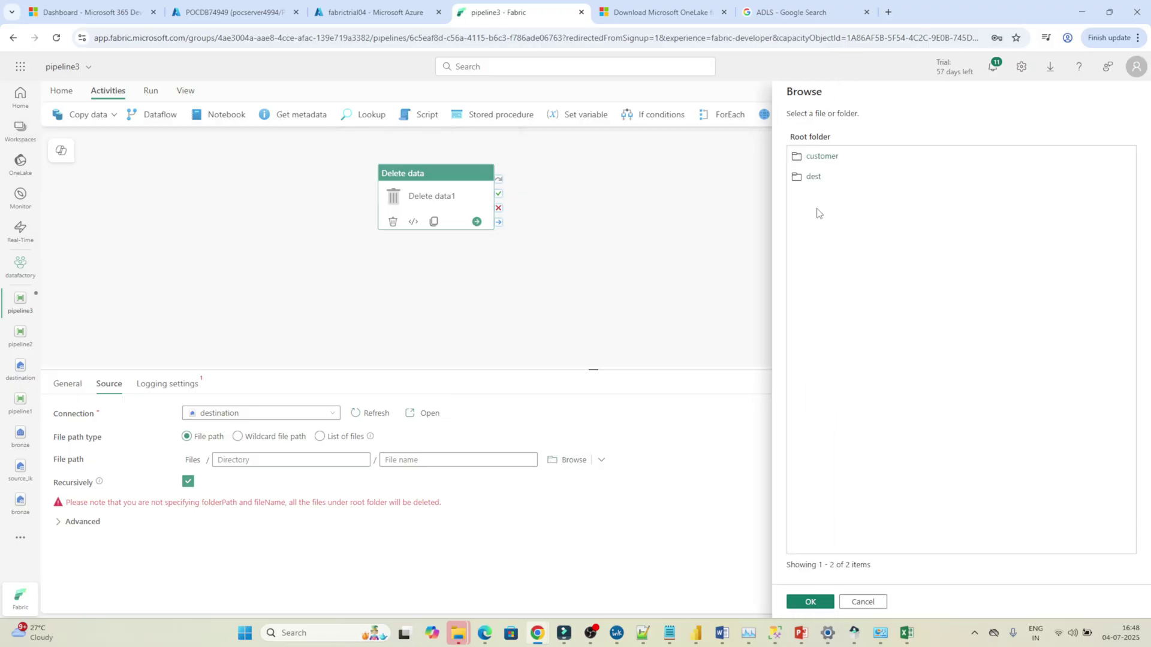
pyautogui.click(820, 157)
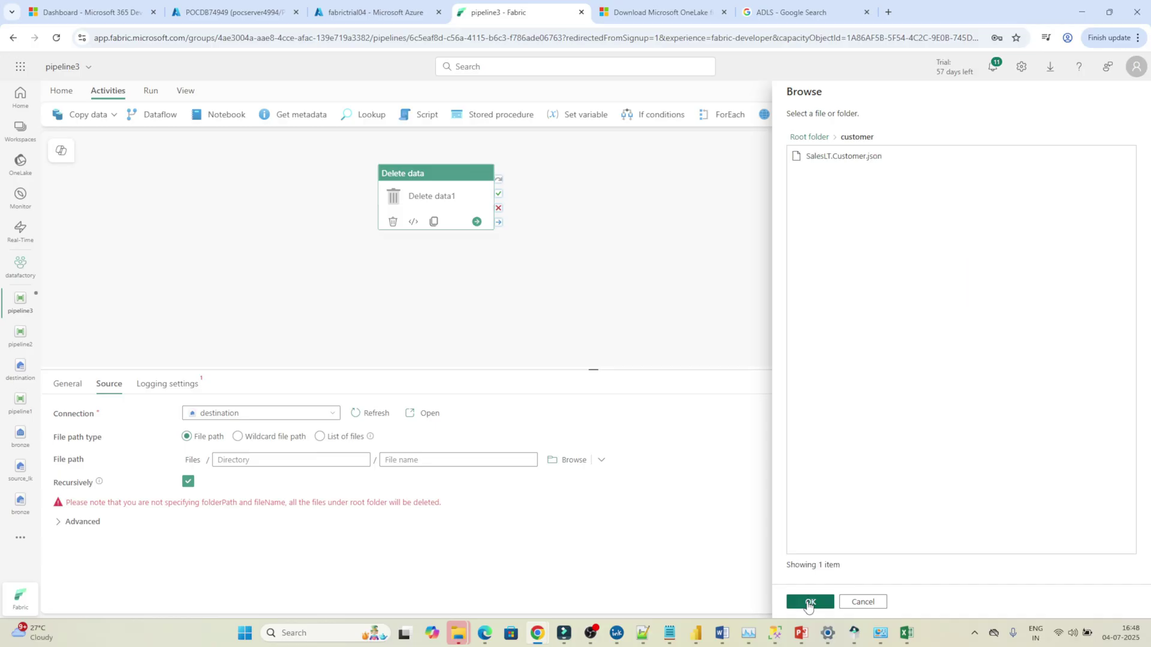
pyautogui.click(808, 602)
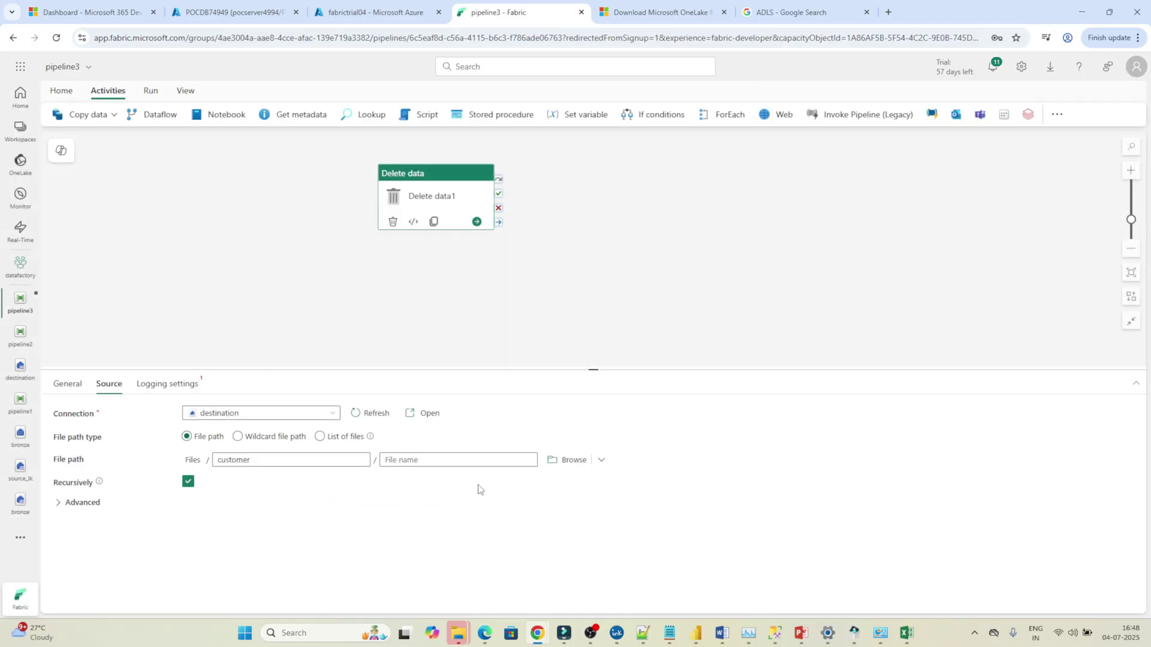
# Step: Uncheck Enable logging for Delete data1 and return to its Source settings
pyautogui.click(163, 391)
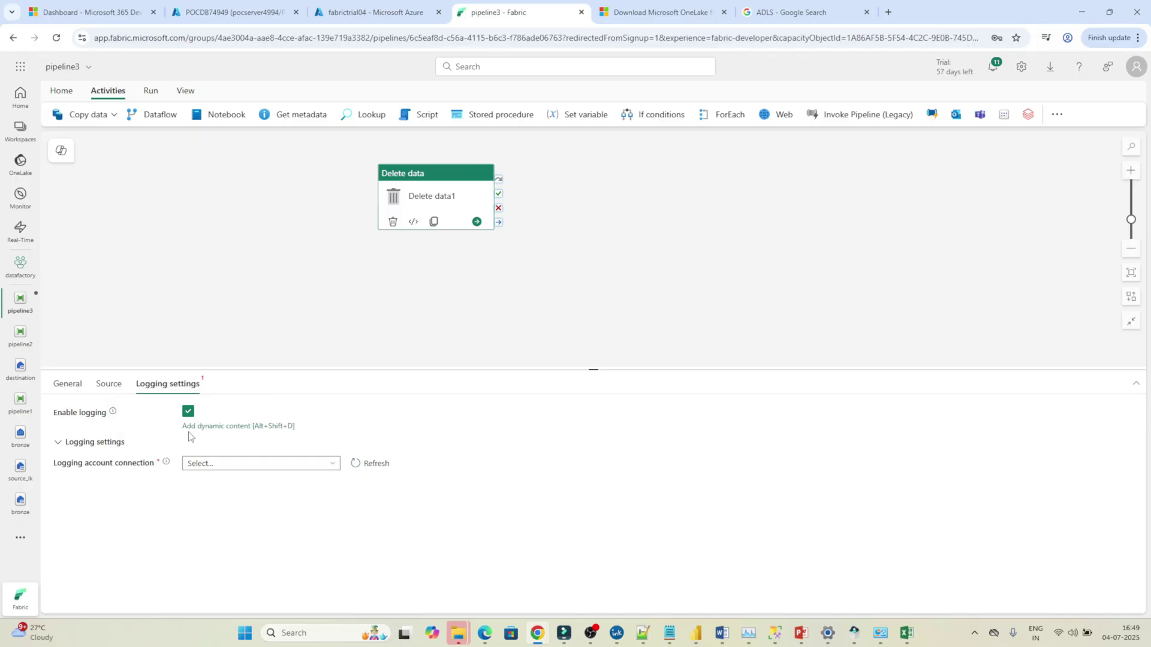
pyautogui.click(187, 413)
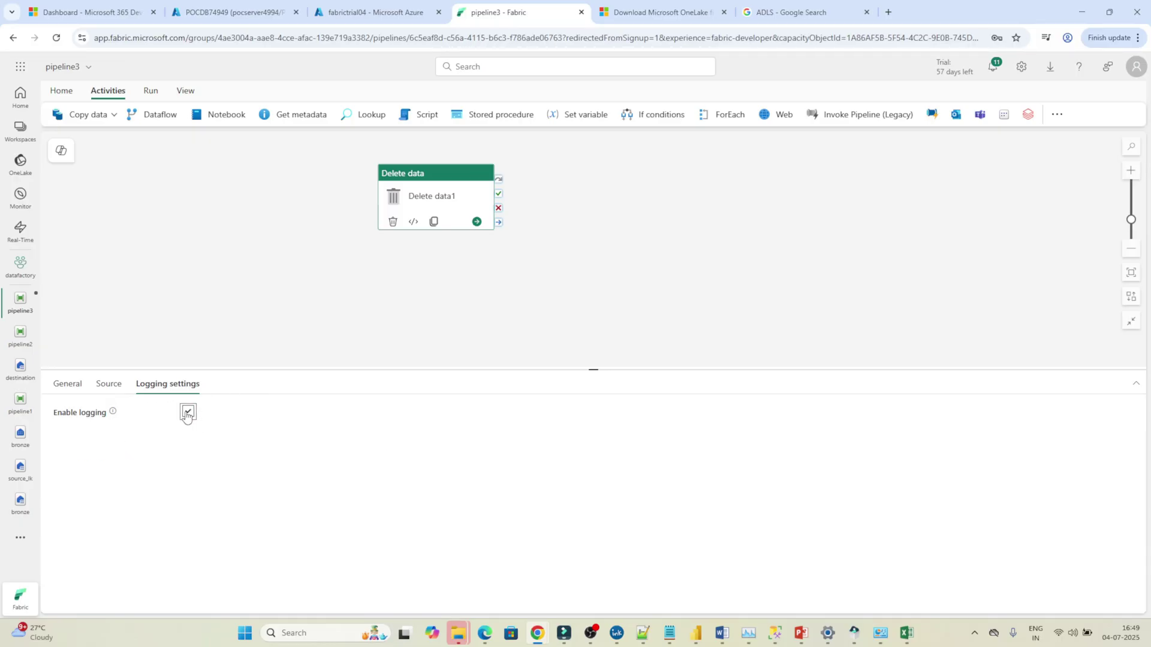
pyautogui.click(120, 387)
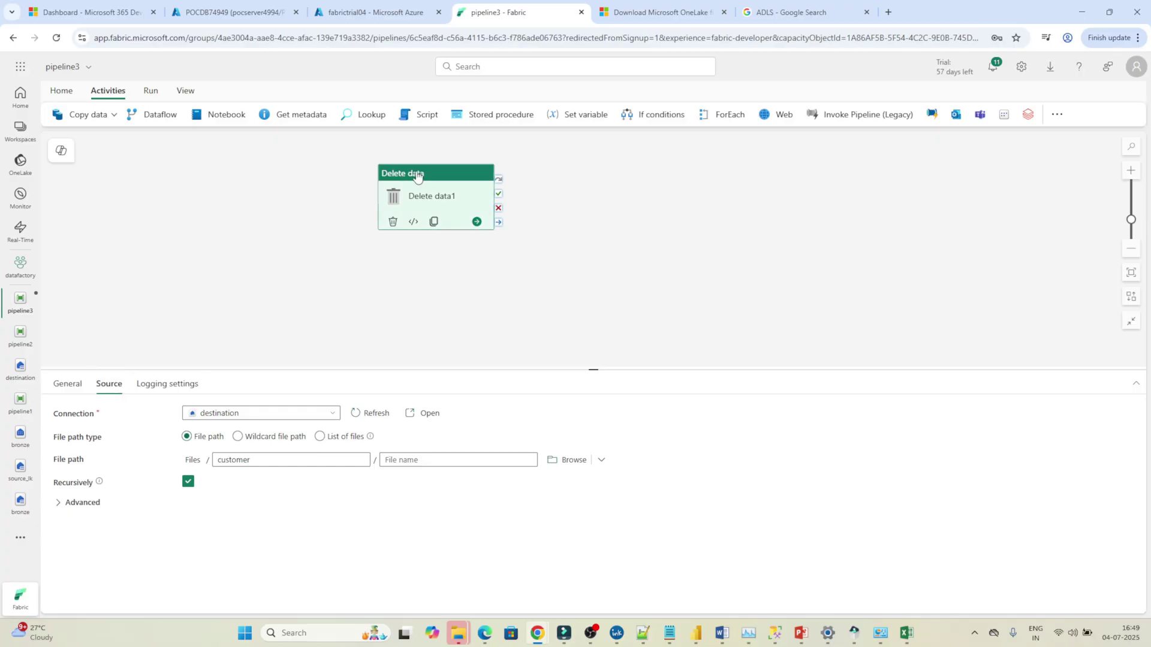
pyautogui.click(60, 91)
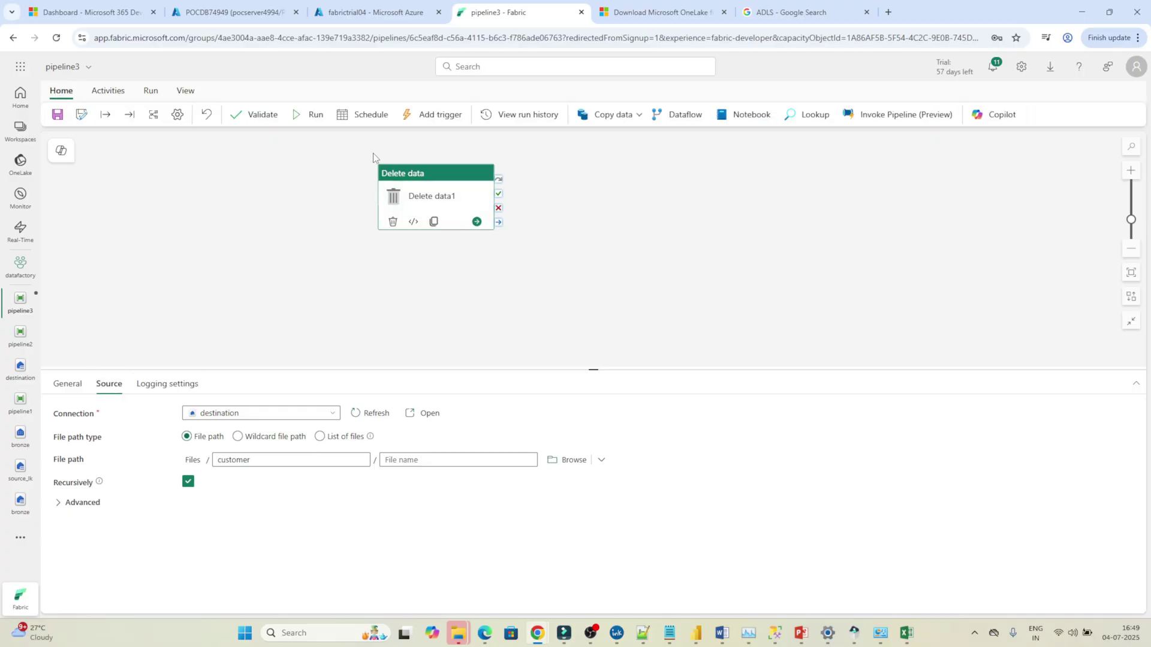
# Step: Validate pipeline3 with no errors, then save and run it so Delete data1 succeeds
pyautogui.click(303, 113)
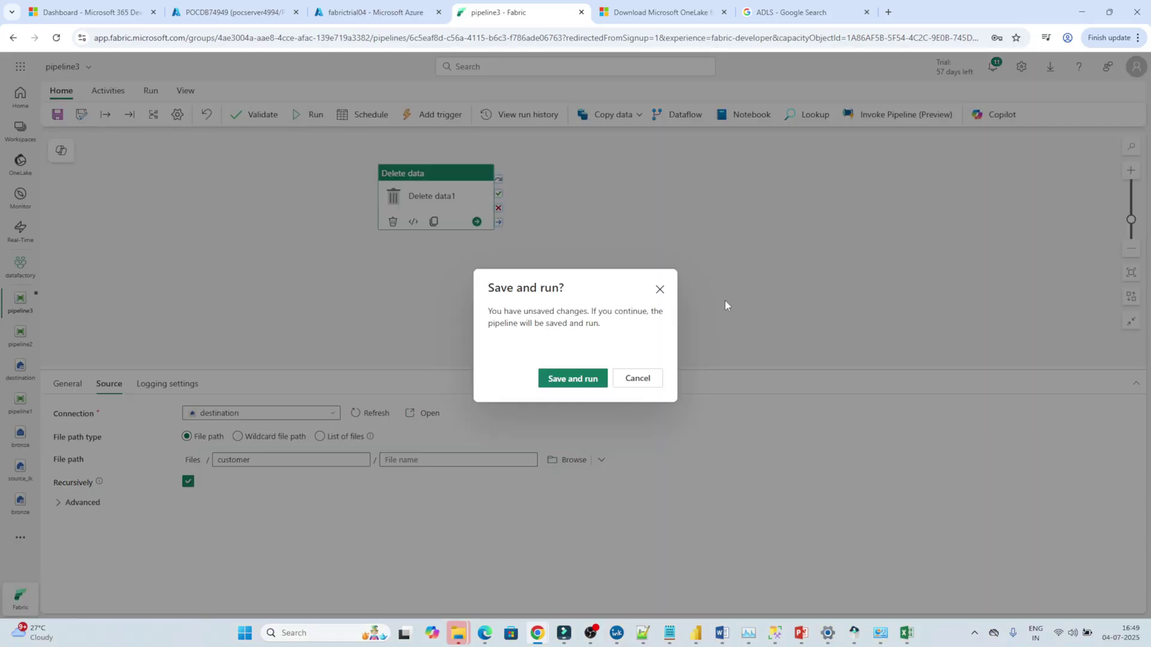
pyautogui.click(660, 289)
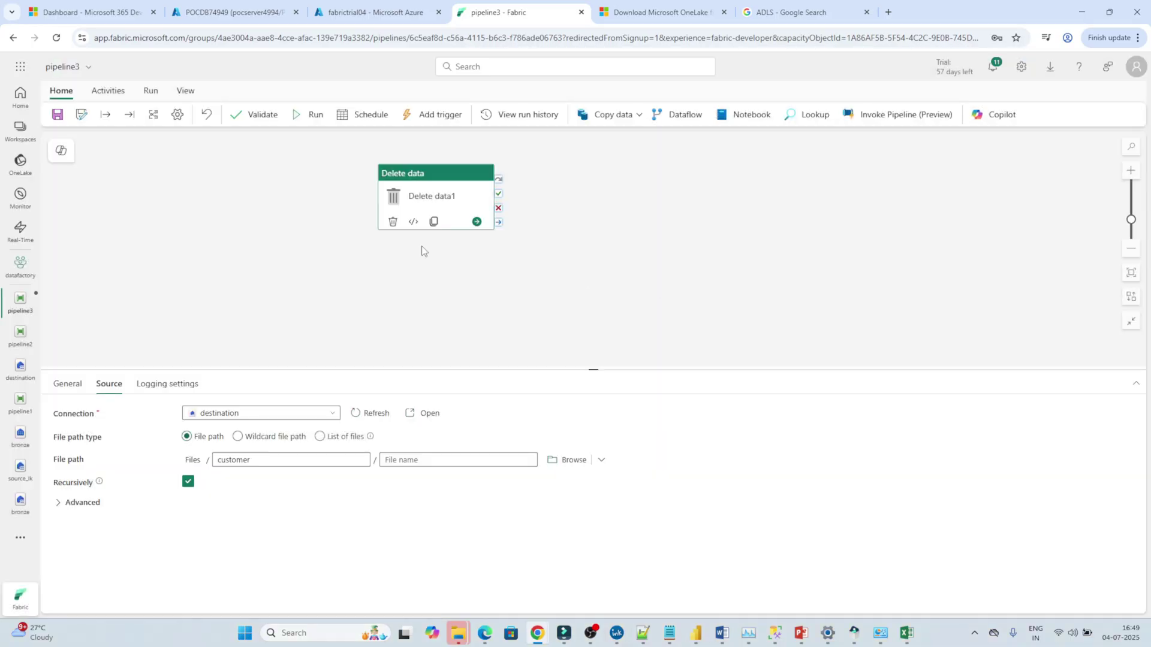
pyautogui.click(256, 115)
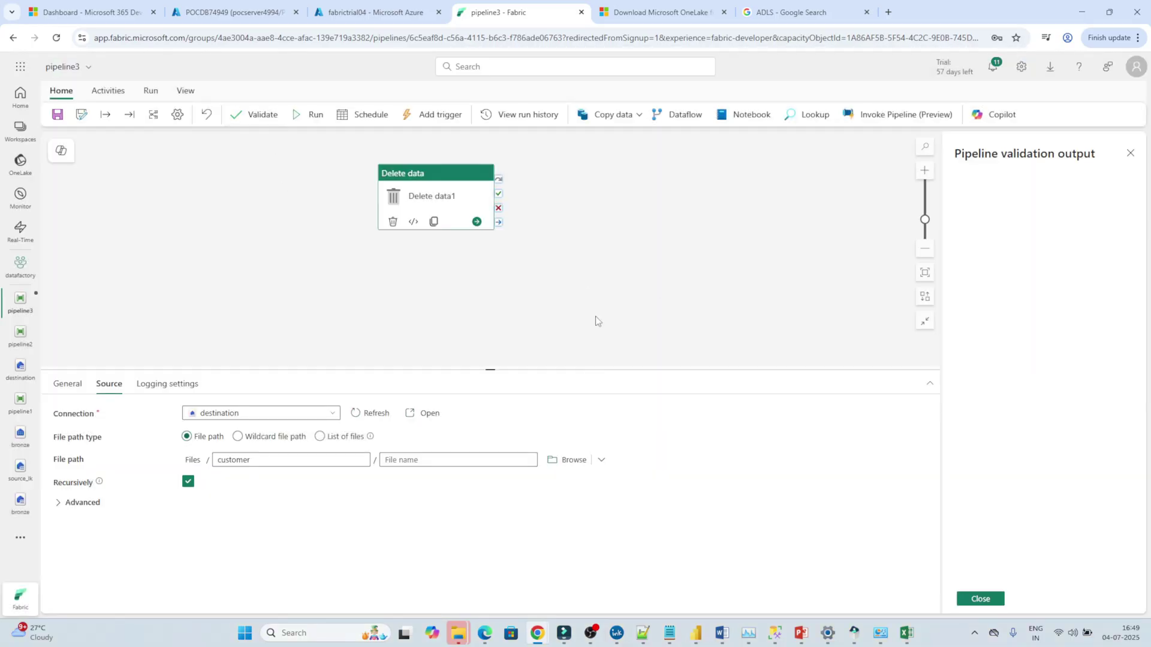
pyautogui.click(981, 599)
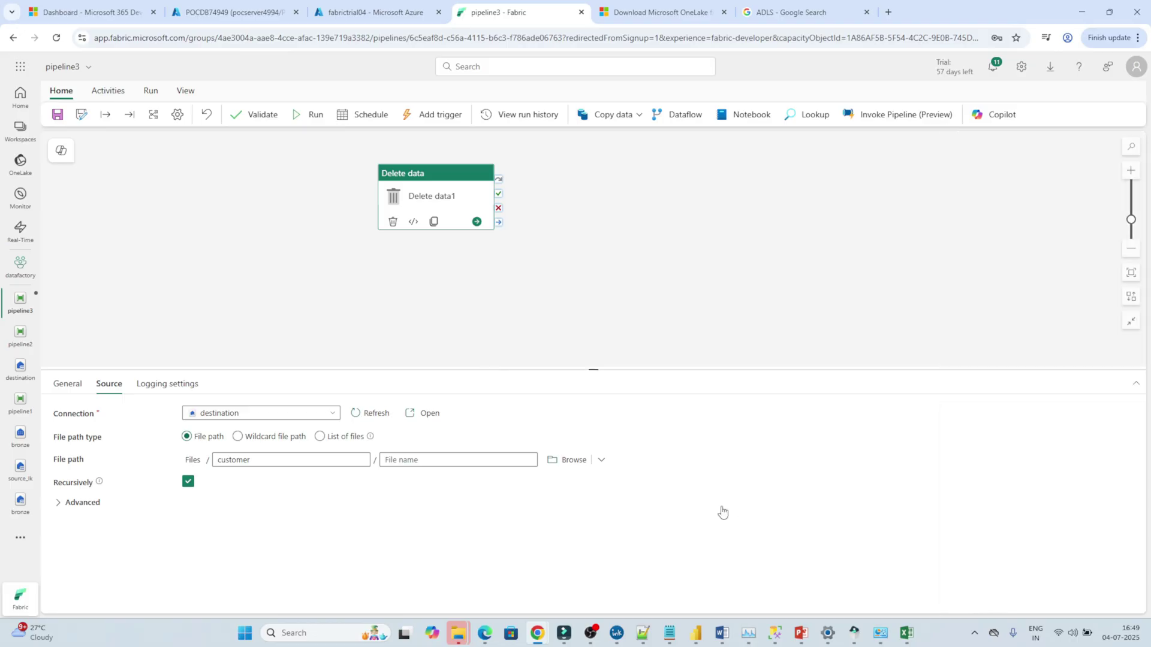
pyautogui.click(310, 121)
pyautogui.click(573, 378)
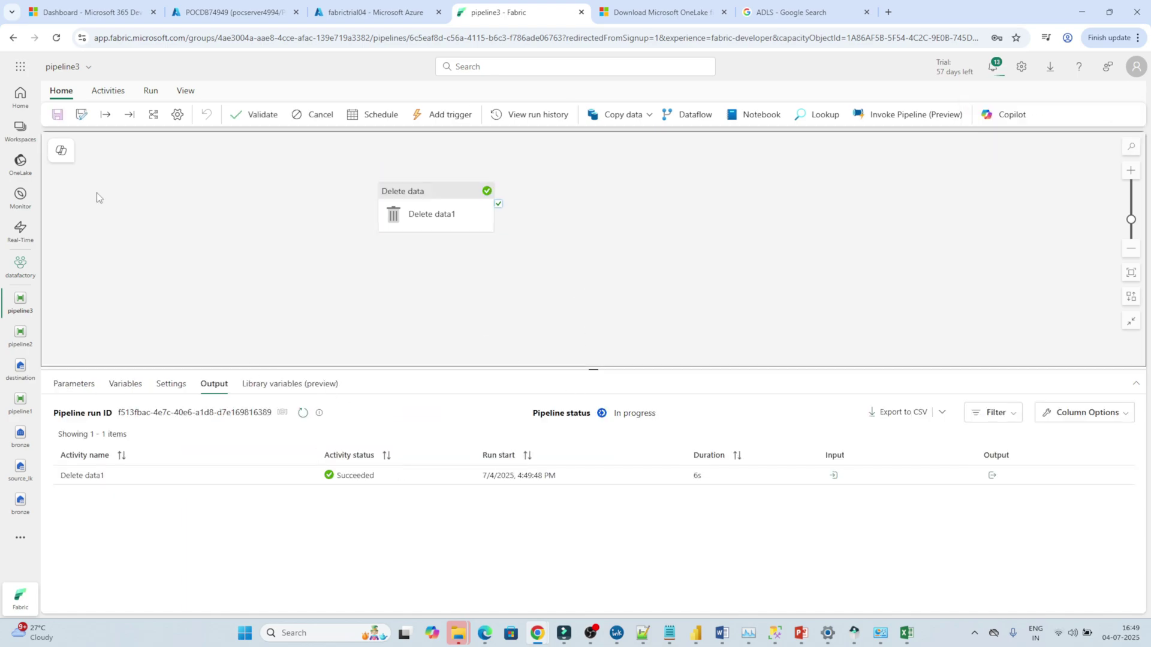
# Step: Open the destination lakehouse from the OneLake catalog and refresh it to confirm only the dest folder remains
pyautogui.click(36, 156)
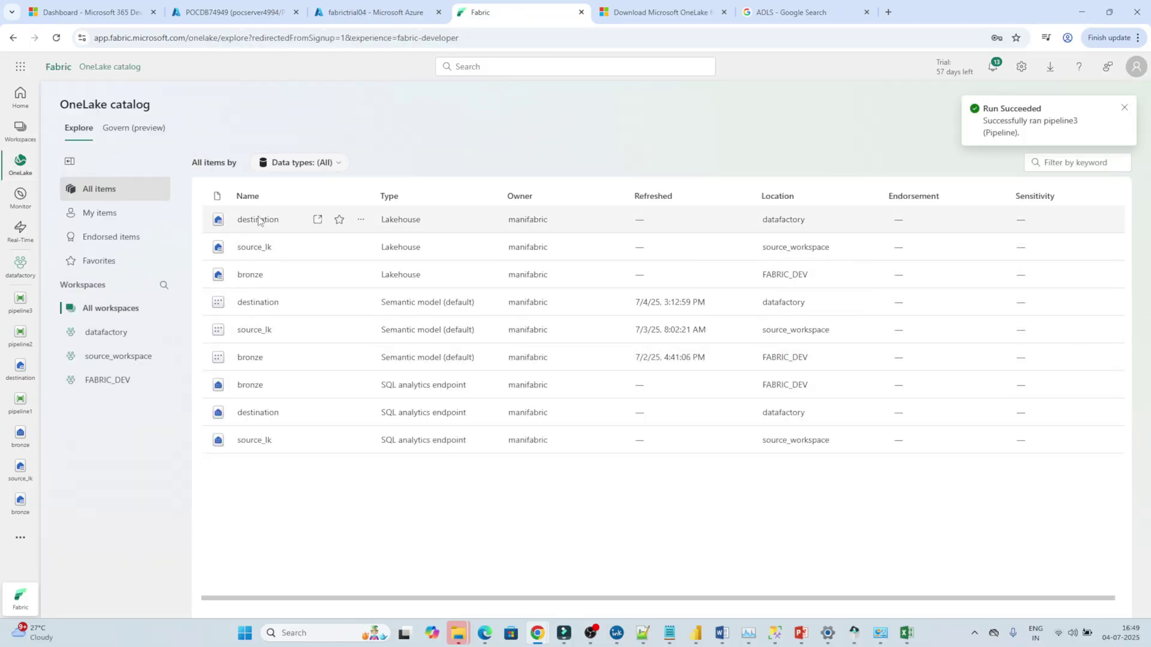
pyautogui.click(258, 220)
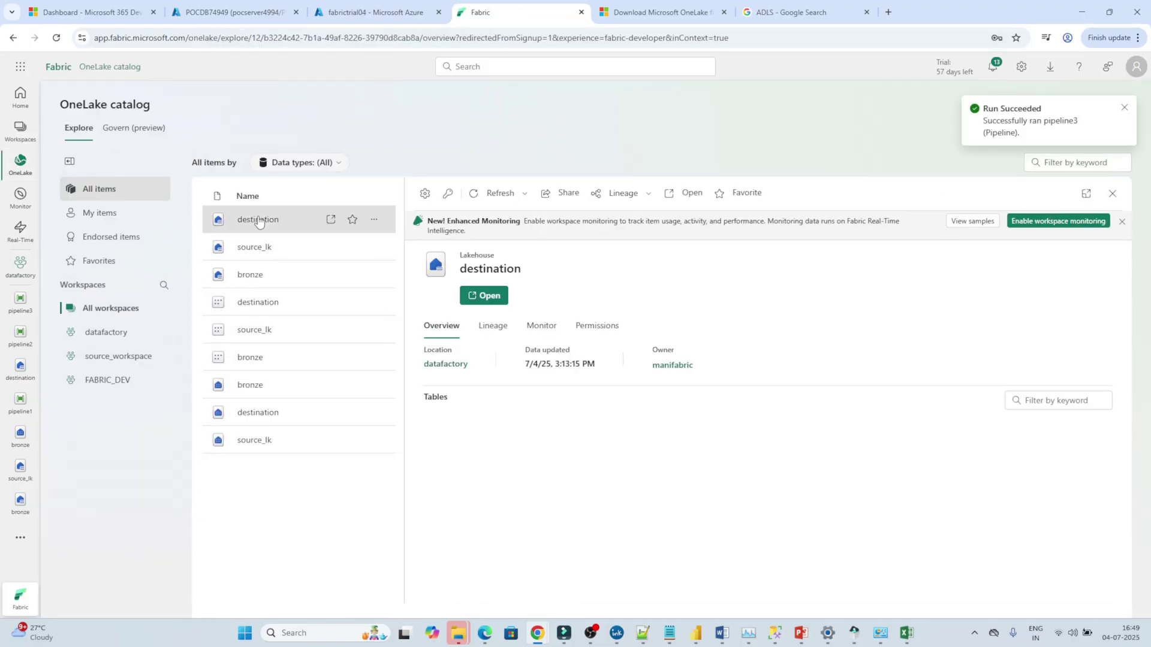
pyautogui.click(488, 297)
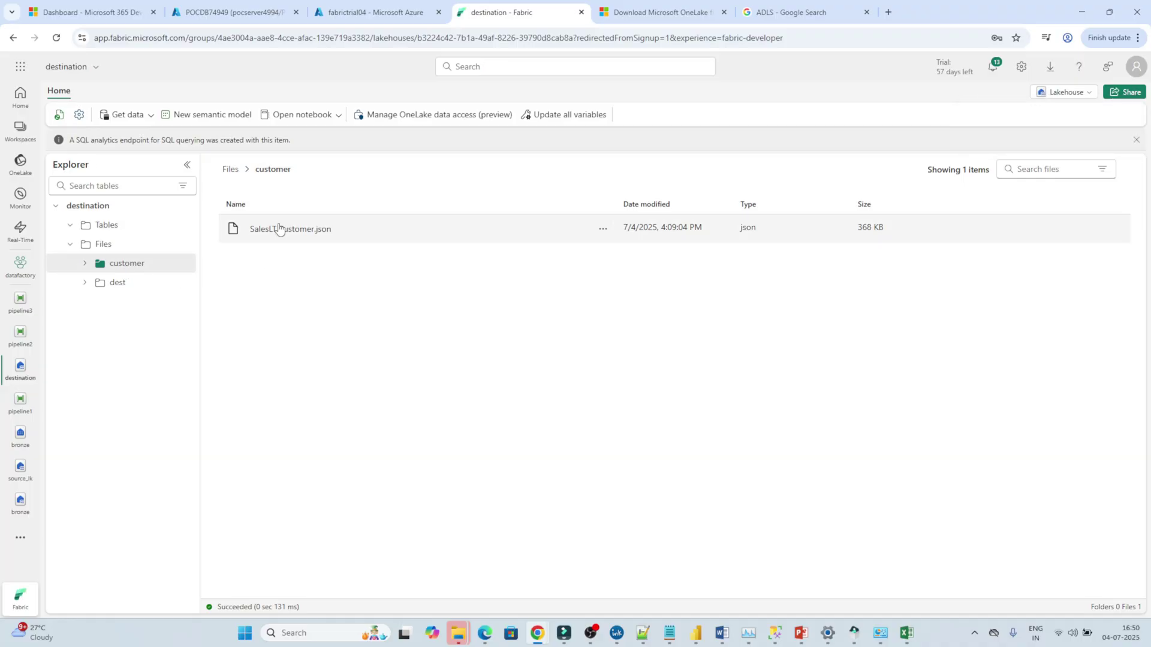
pyautogui.click(59, 115)
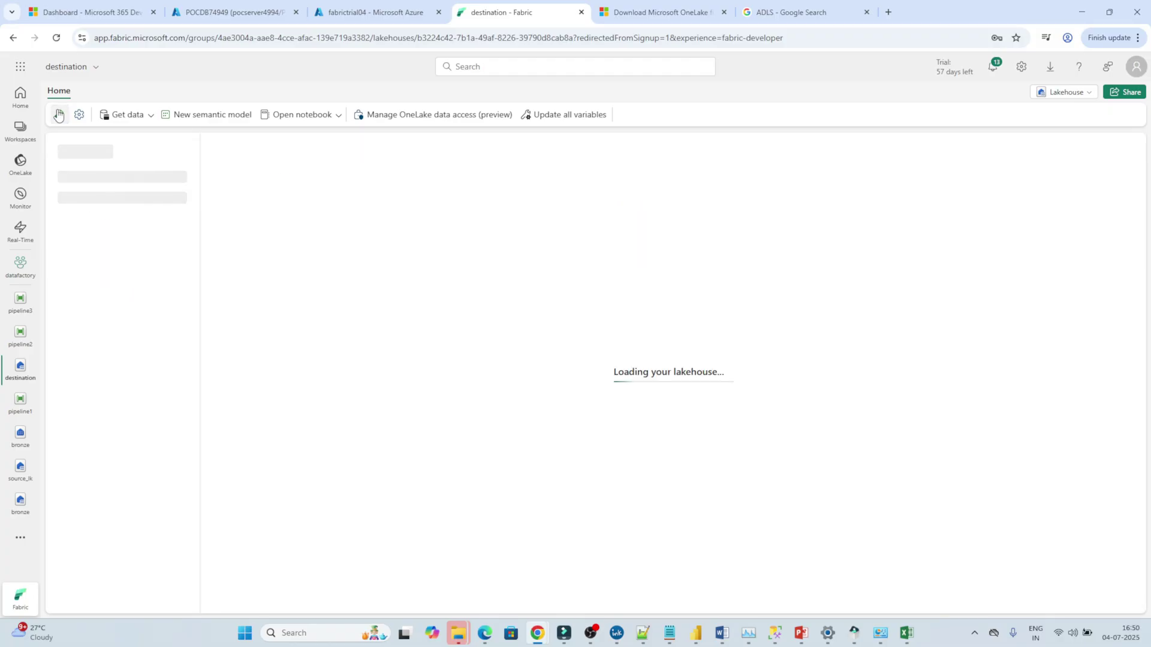